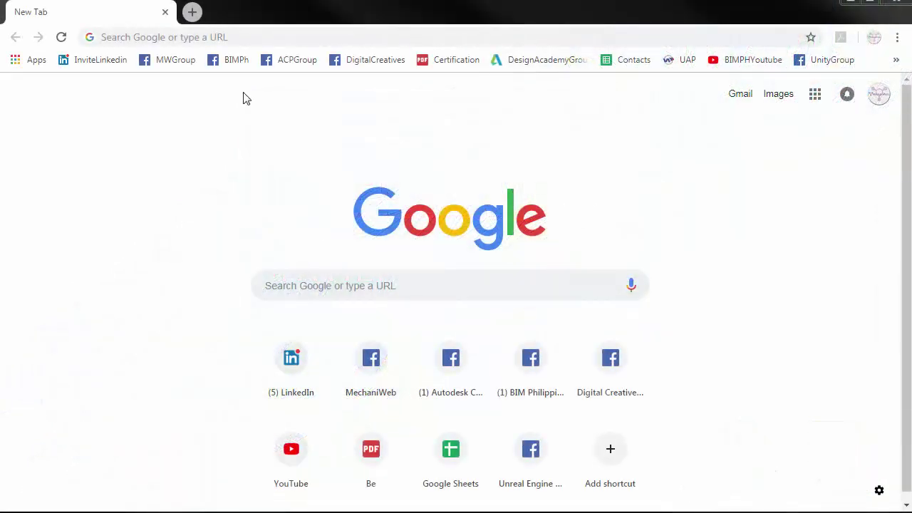
- Load the A360 site at a360.autodesk.com in Chrome
{"action": "left_click", "coordinate": [249, 33]}
{"action": "type", "text": "a360.autodesk.com"}
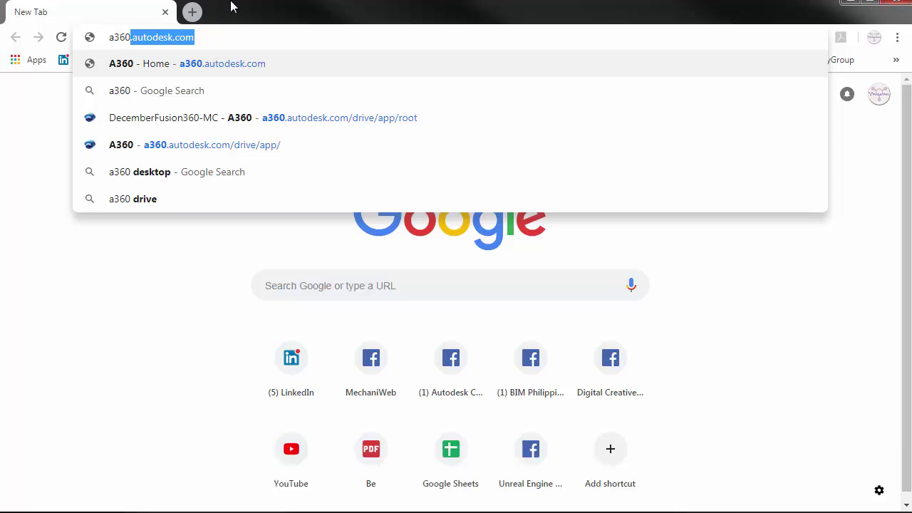
{"action": "key", "text": "Return"}
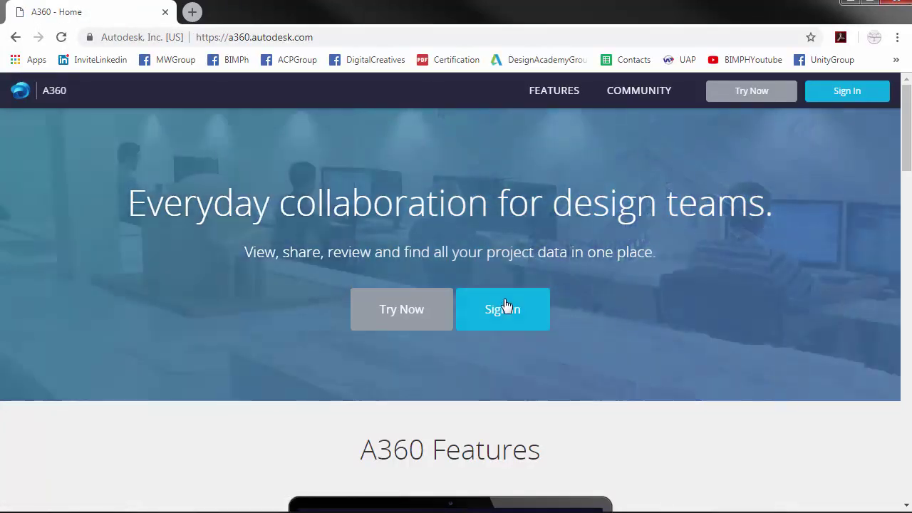
- Sign in, sort projects by Created On, and open AP702151-FusionMonthlyChallenge-2018's Grab-the-Monthly-Challenges-HERE folder
{"action": "left_click", "coordinate": [507, 309]}
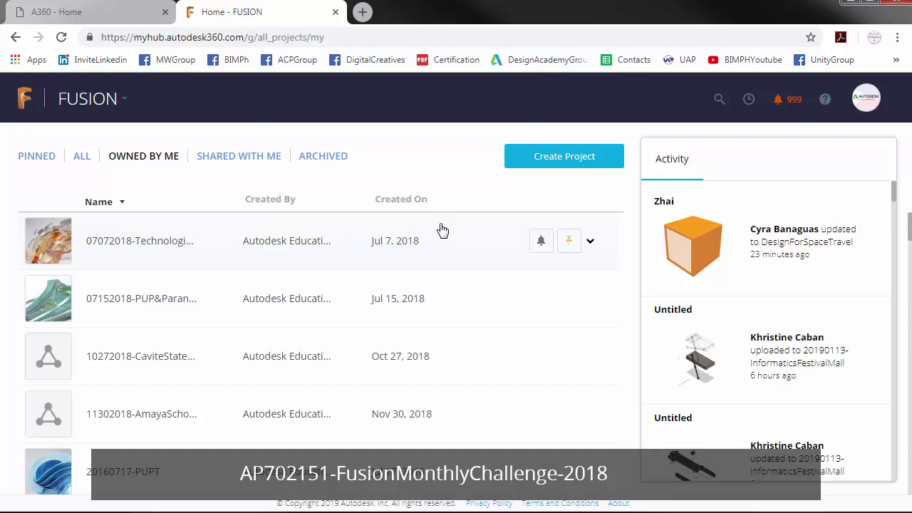
{"action": "left_click", "coordinate": [396, 200]}
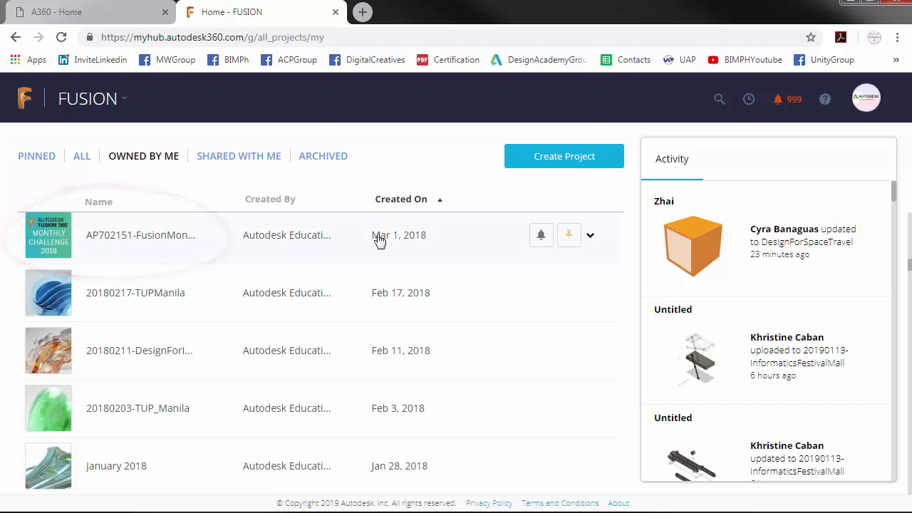
{"action": "left_click", "coordinate": [383, 235]}
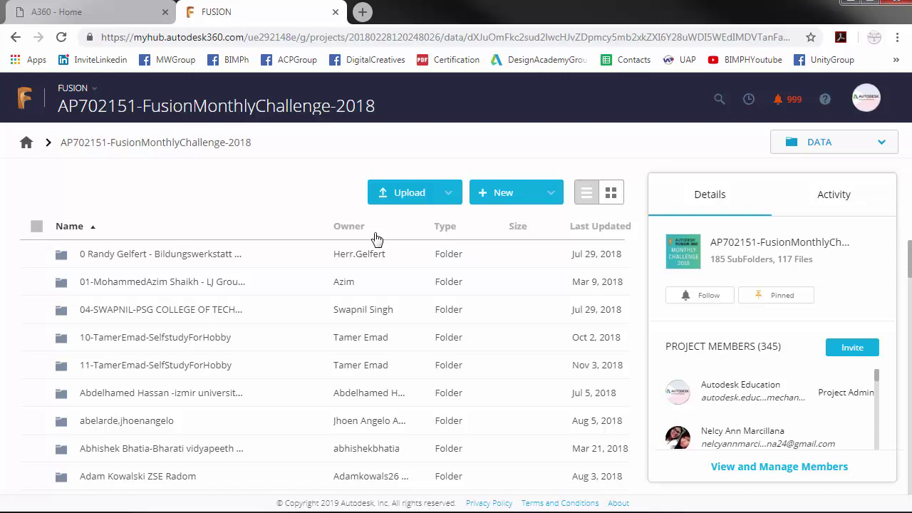
{"action": "scroll", "coordinate": [301, 333], "scroll_direction": "down", "scroll_amount": 10}
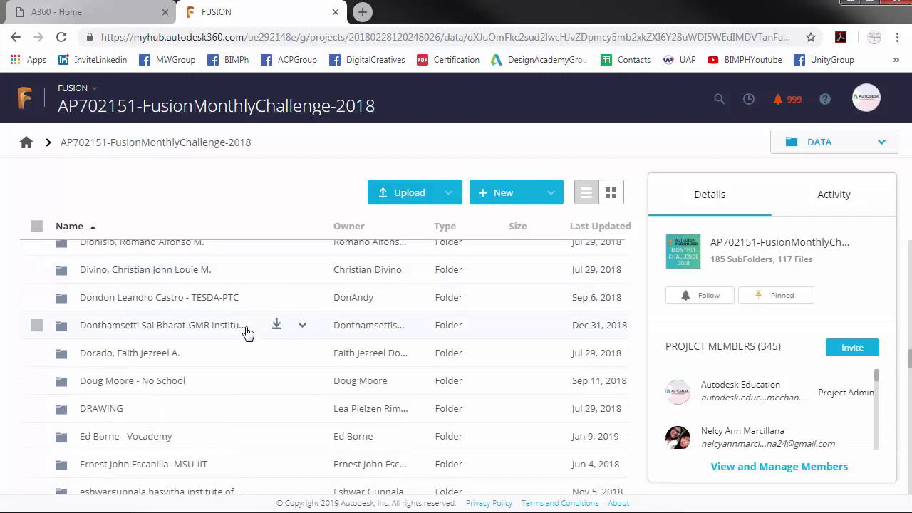
{"action": "scroll", "coordinate": [249, 333], "scroll_direction": "down", "scroll_amount": 2}
{"action": "left_click", "coordinate": [254, 449]}
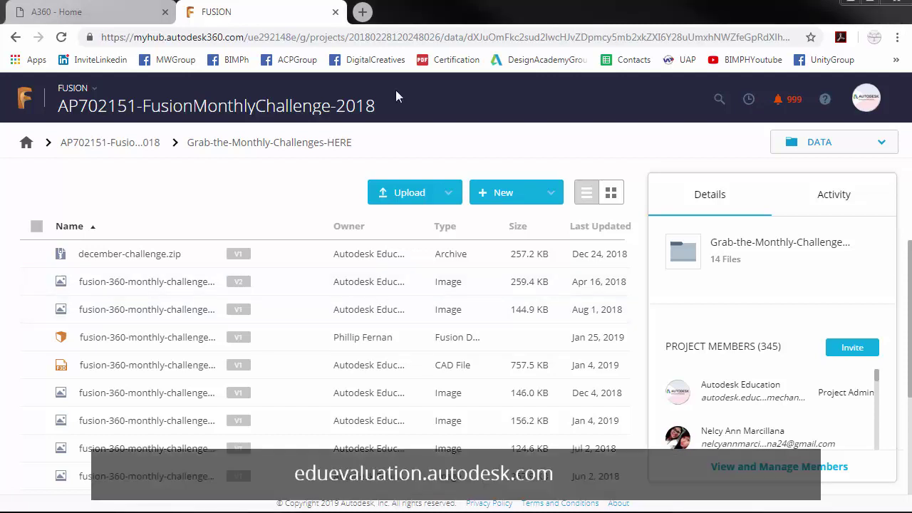
- In a new tab, open eduevaluation.autodesk.com and start a new student registration
{"action": "left_click", "coordinate": [365, 15]}
{"action": "type", "text": "ed"}
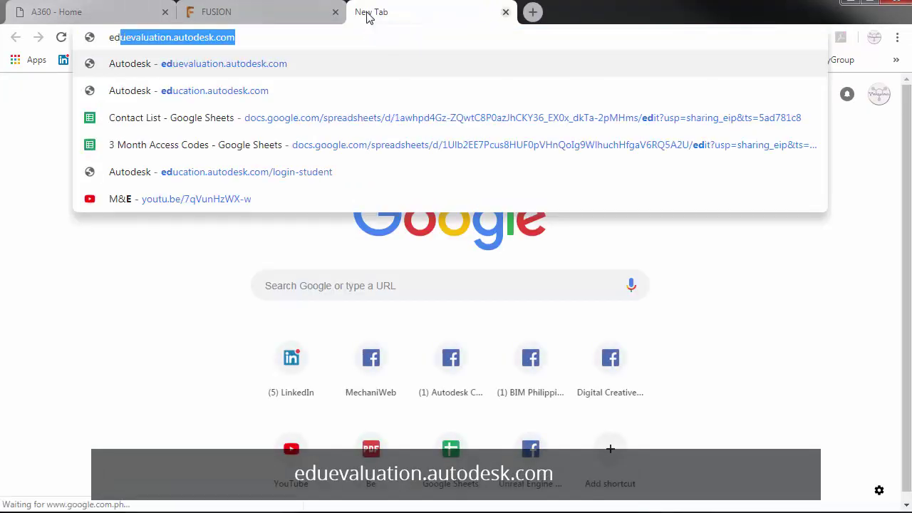
{"action": "type", "text": "uevaluation"}
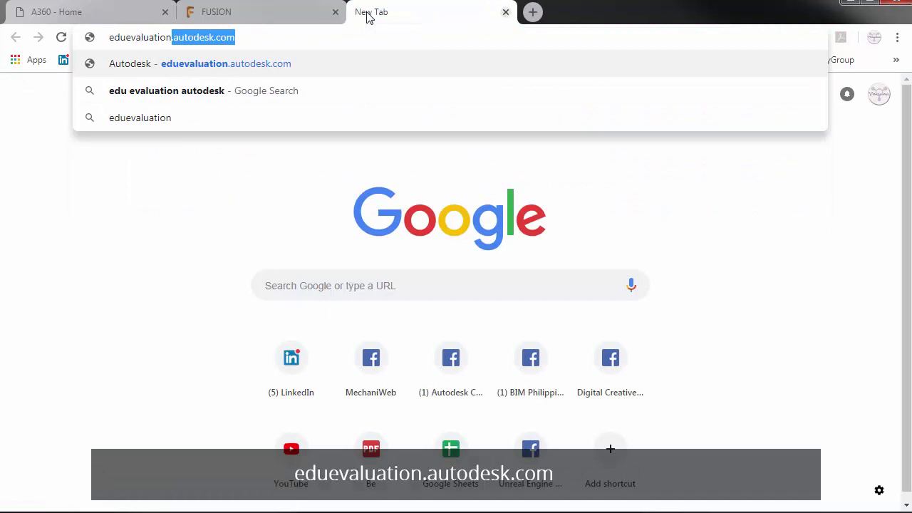
{"action": "key", "text": "Return"}
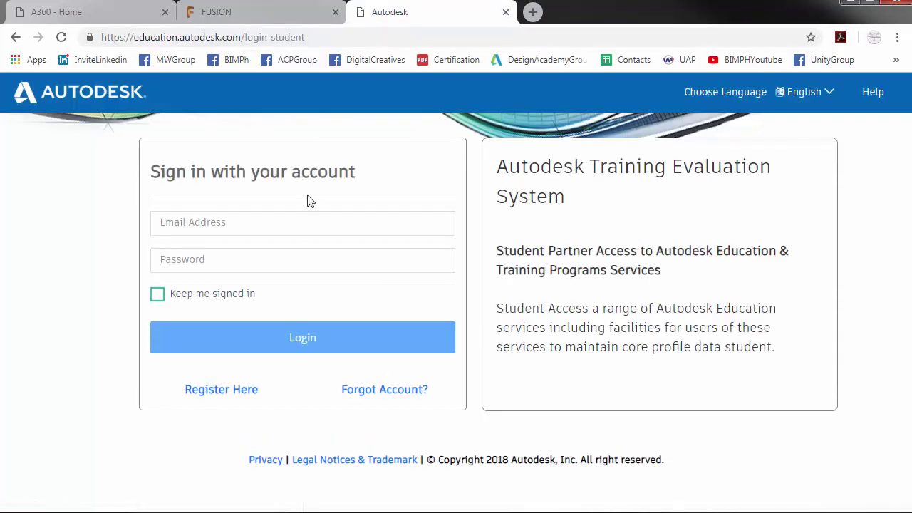
{"action": "left_click", "coordinate": [228, 390]}
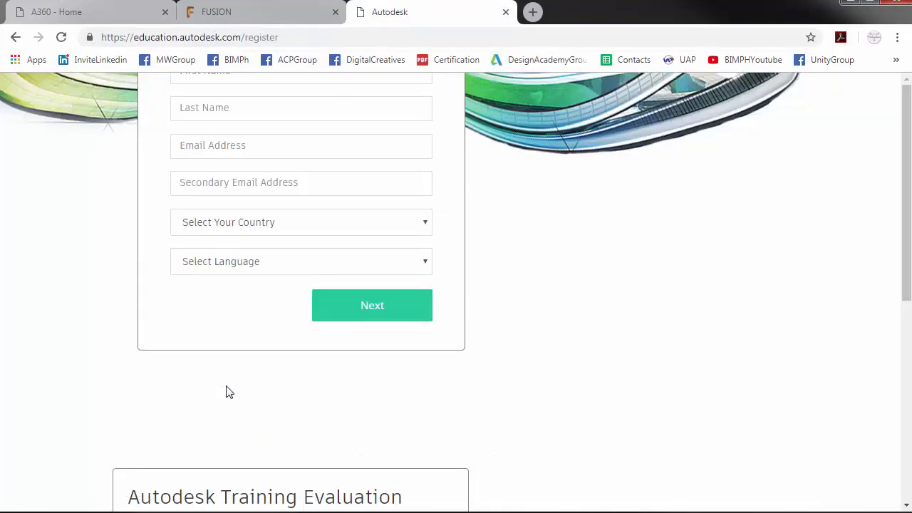
- Fill in the first name, last name and e-mail address from saved entries
{"action": "left_click", "coordinate": [211, 79]}
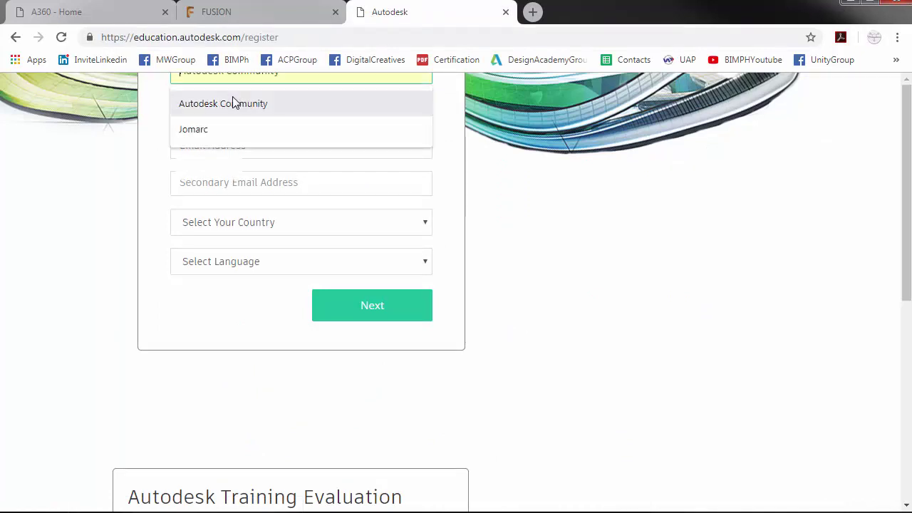
{"action": "left_click", "coordinate": [228, 103]}
{"action": "left_click", "coordinate": [233, 113]}
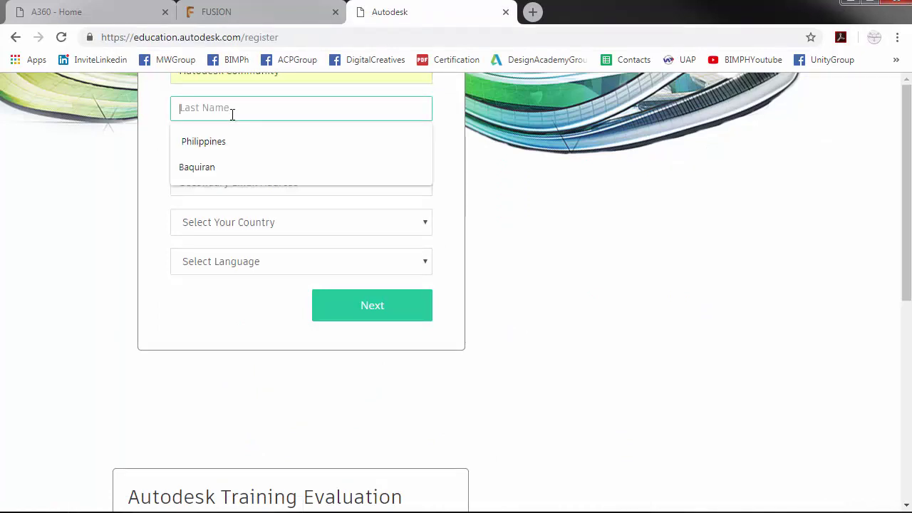
{"action": "left_click", "coordinate": [230, 141]}
{"action": "left_click", "coordinate": [242, 146]}
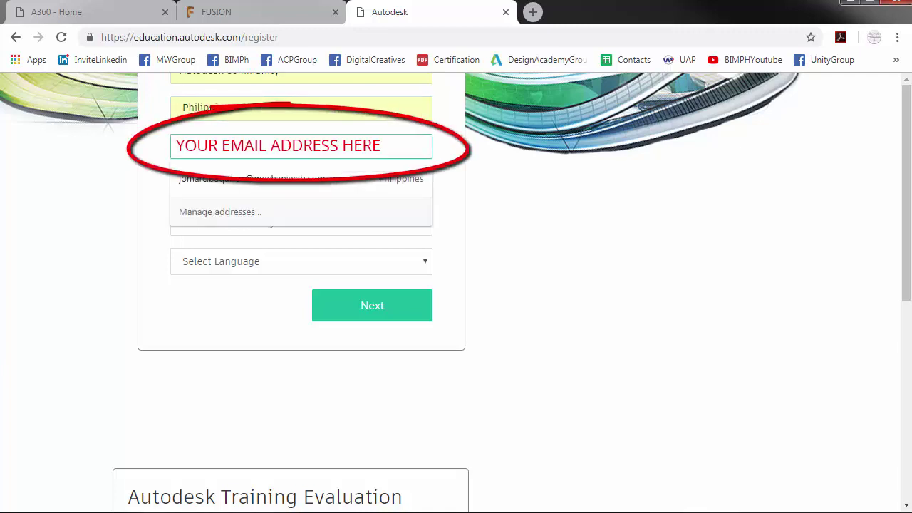
{"action": "key", "text": "Escape"}
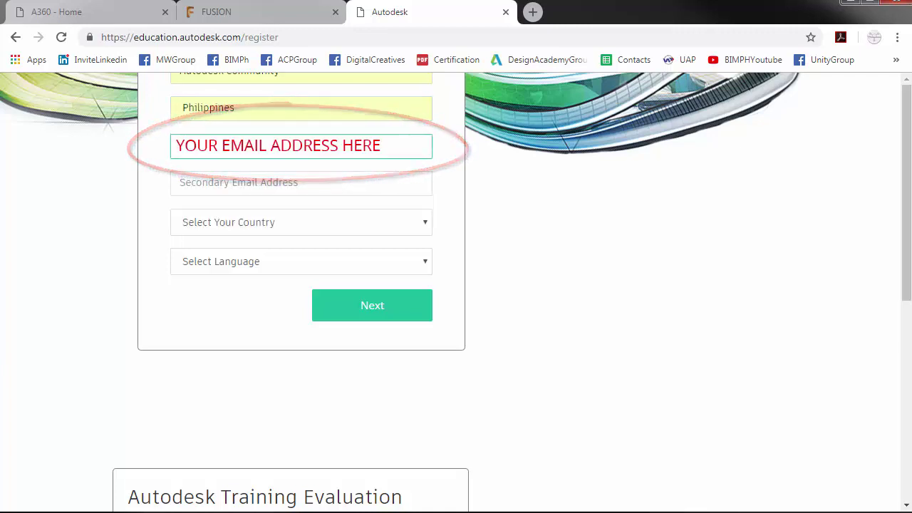
- Set the country to Philippines and the language to English
{"action": "left_click", "coordinate": [249, 230]}
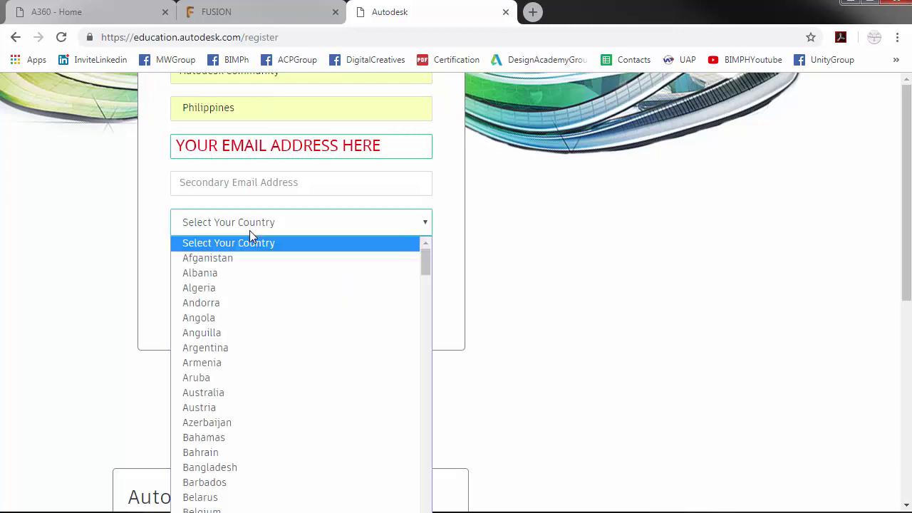
{"action": "type", "text": "phil"}
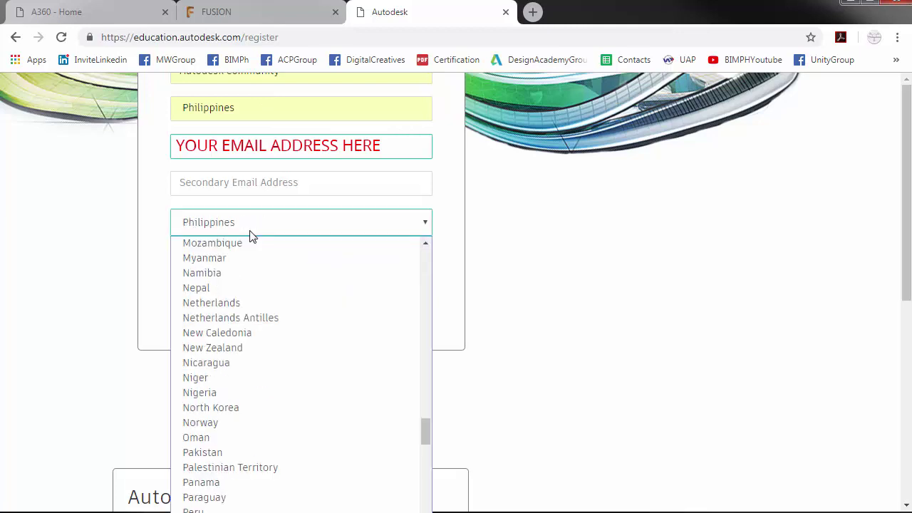
{"action": "key", "text": "Return"}
{"action": "left_click", "coordinate": [254, 263]}
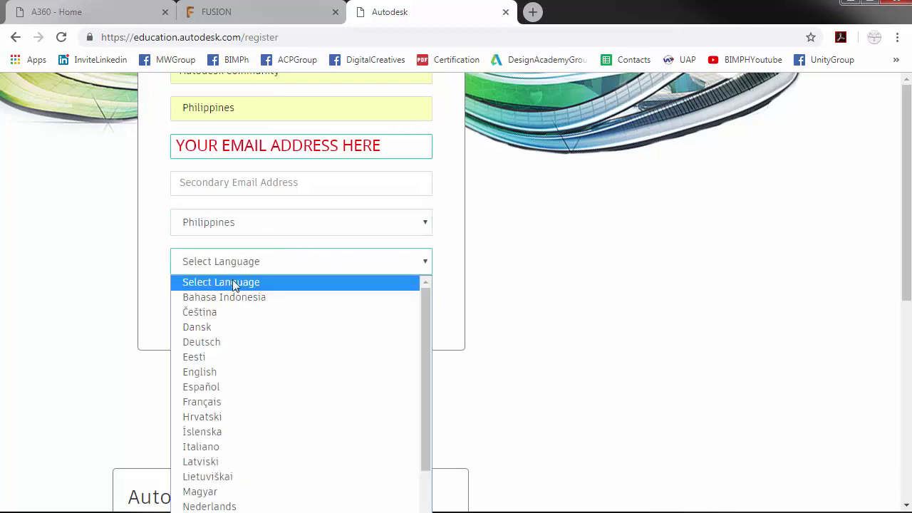
{"action": "left_click", "coordinate": [218, 372]}
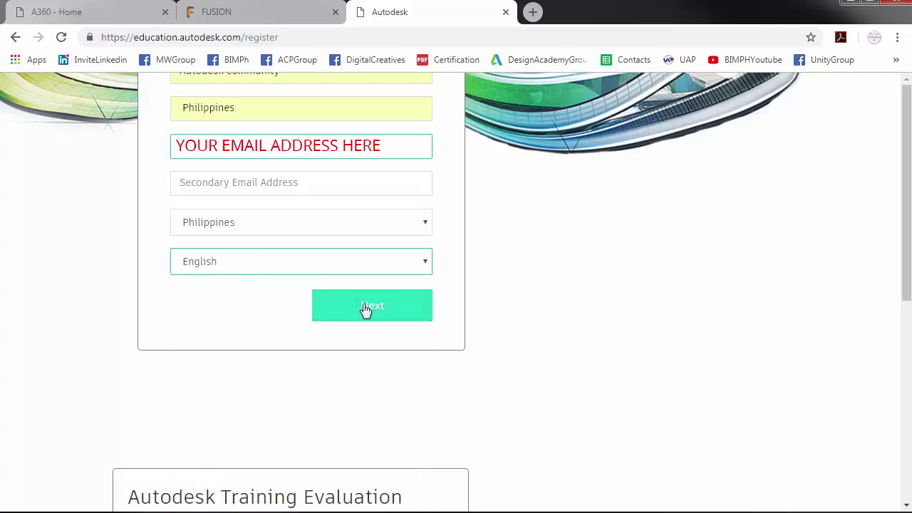
- Answer Yes to both consent questions, register, and copy the e-mailed activation link
{"action": "left_click", "coordinate": [366, 310]}
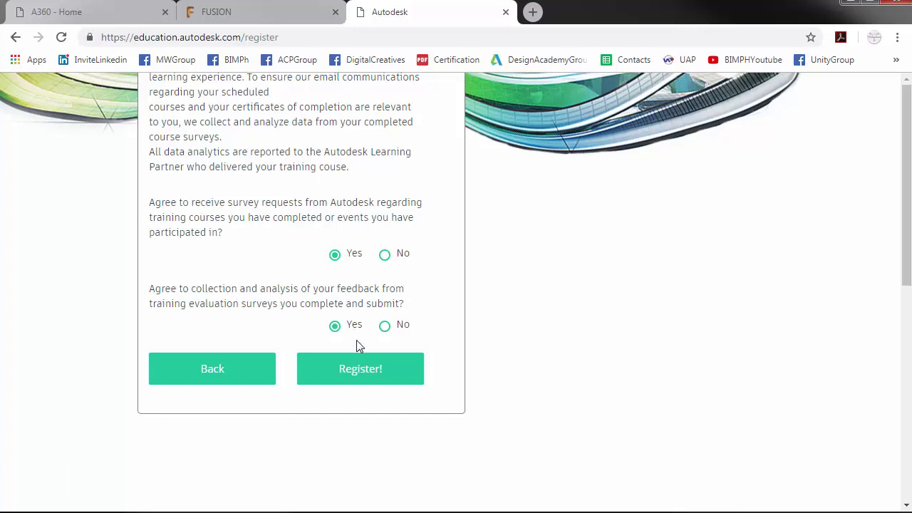
{"action": "left_click", "coordinate": [365, 375]}
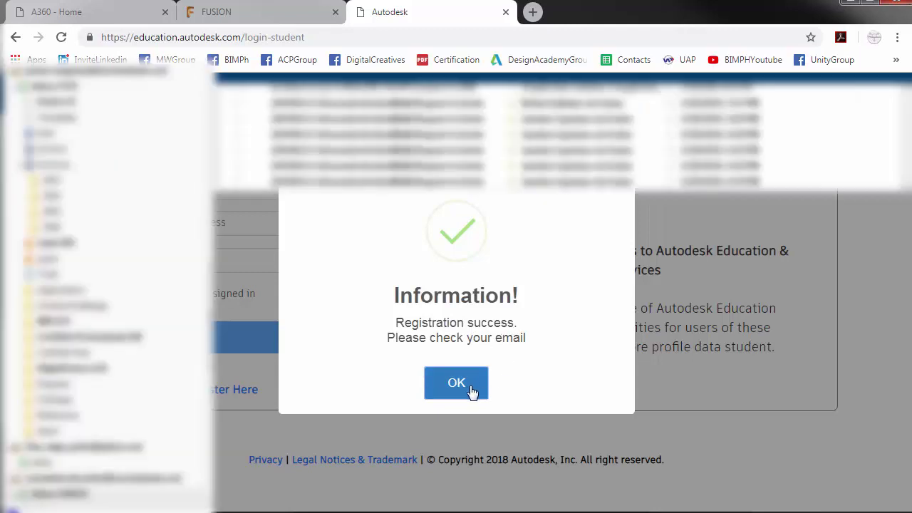
{"action": "left_click", "coordinate": [470, 388]}
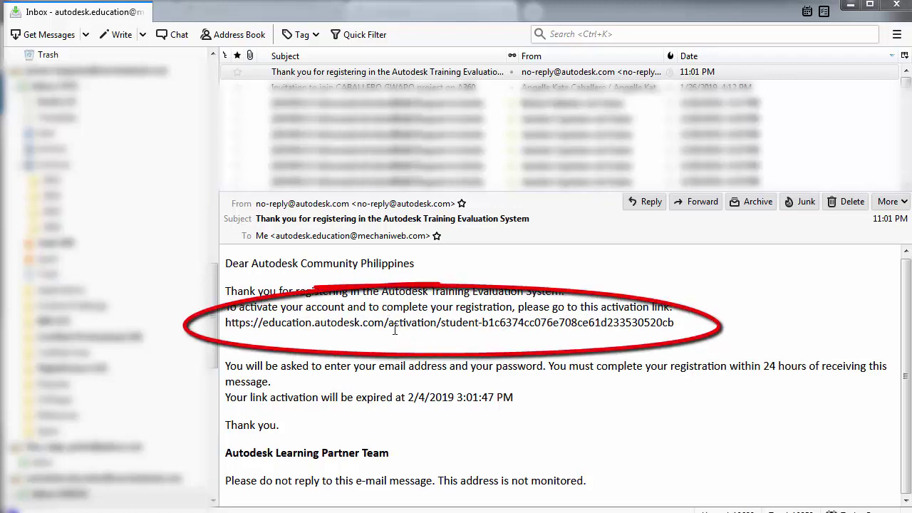
{"action": "left_click_drag", "start_coordinate": [225, 323], "coordinate": [681, 324]}
{"action": "key", "text": "ctrl+c"}
{"action": "key", "text": "alt+Tab"}
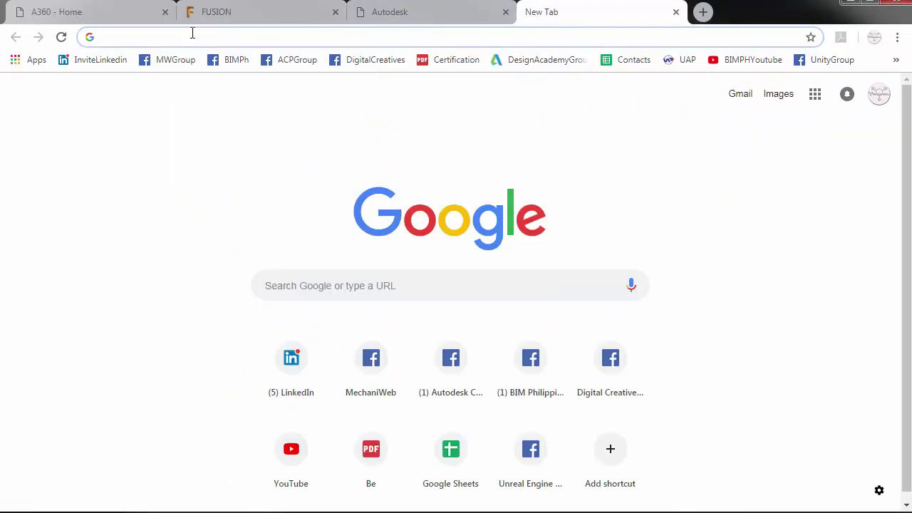
- Open the pasted activation link and set a new account password in both fields
{"action": "key", "text": "ctrl+v"}
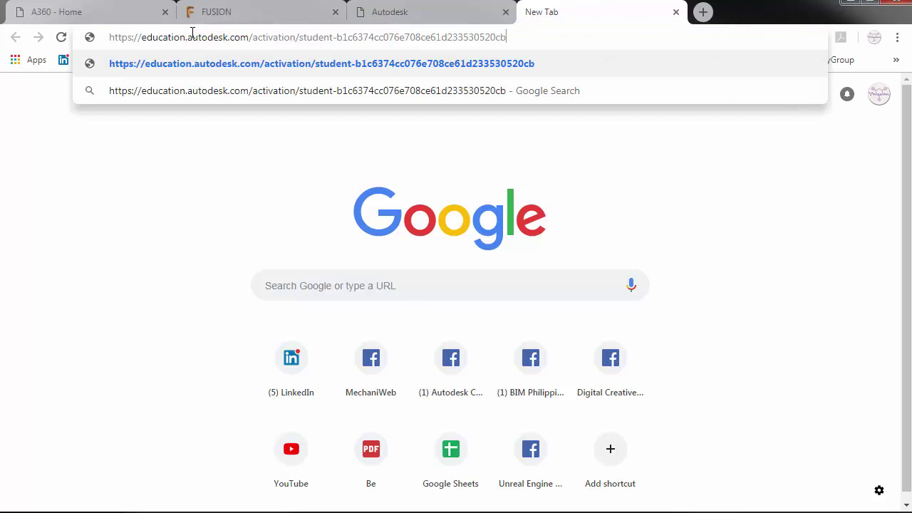
{"action": "key", "text": "Return"}
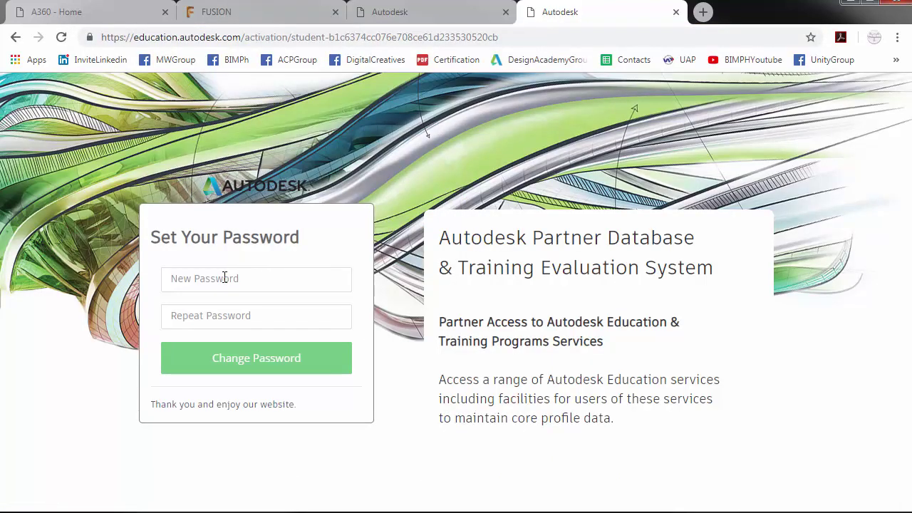
{"action": "left_click", "coordinate": [220, 283]}
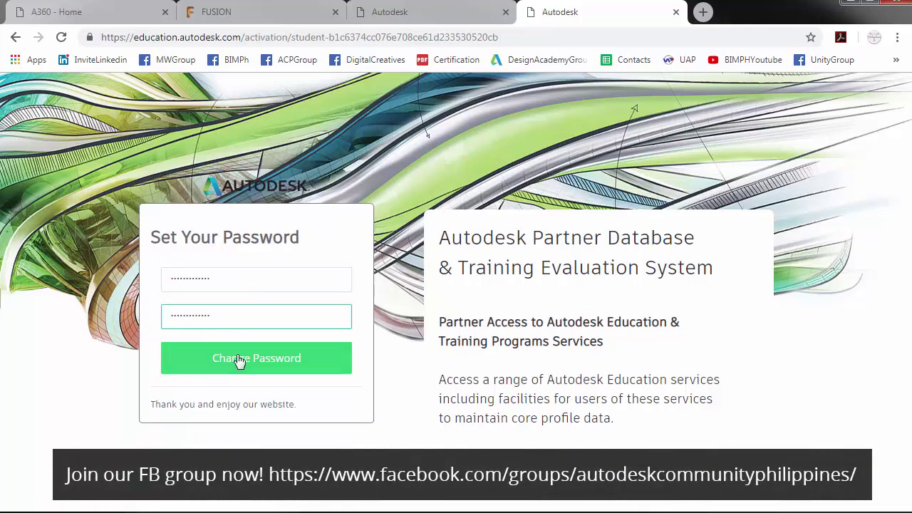
{"action": "left_click", "coordinate": [240, 361]}
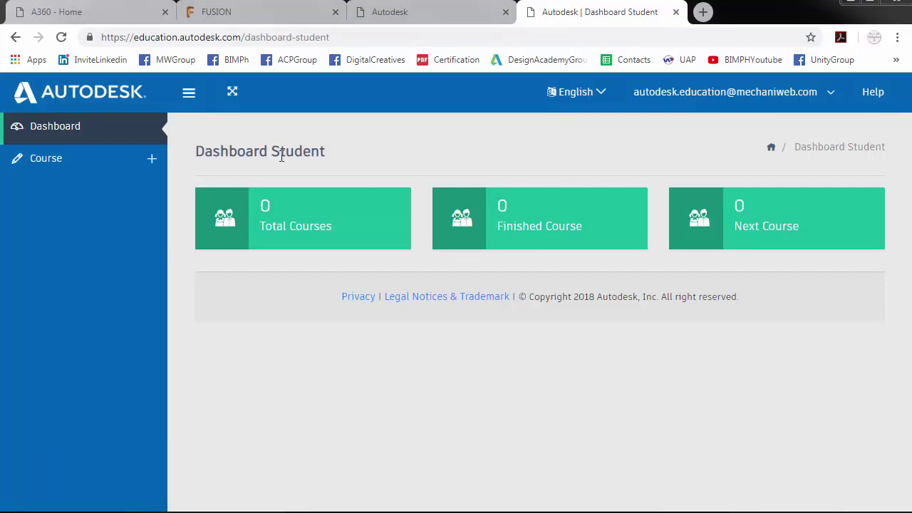
{"action": "left_click", "coordinate": [45, 162]}
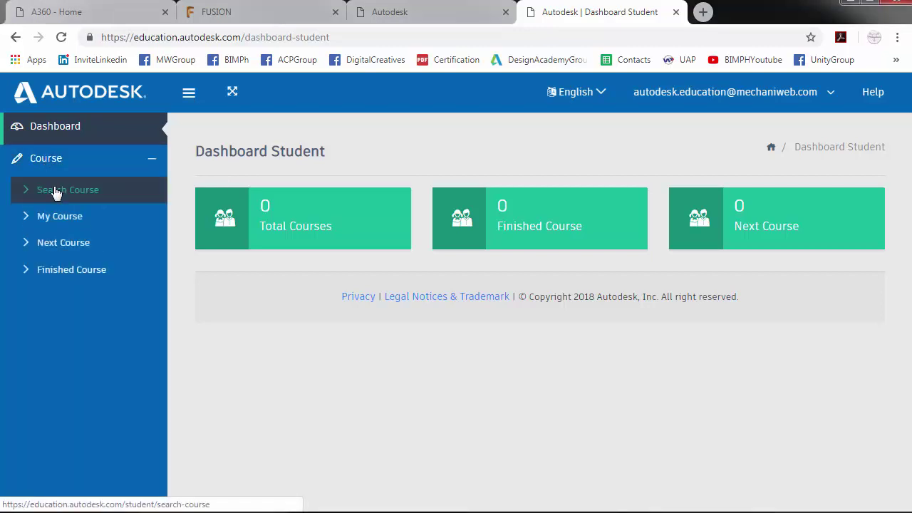
{"action": "left_click", "coordinate": [56, 191]}
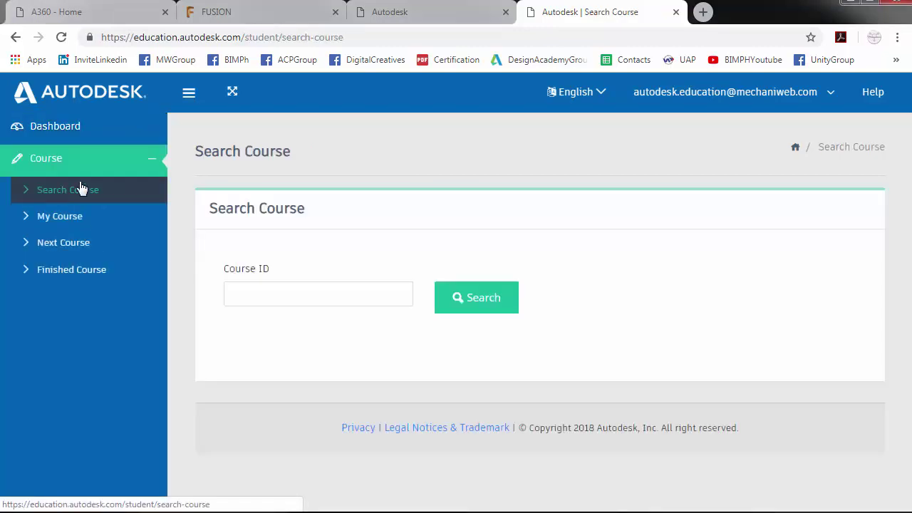
{"action": "left_click", "coordinate": [311, 292]}
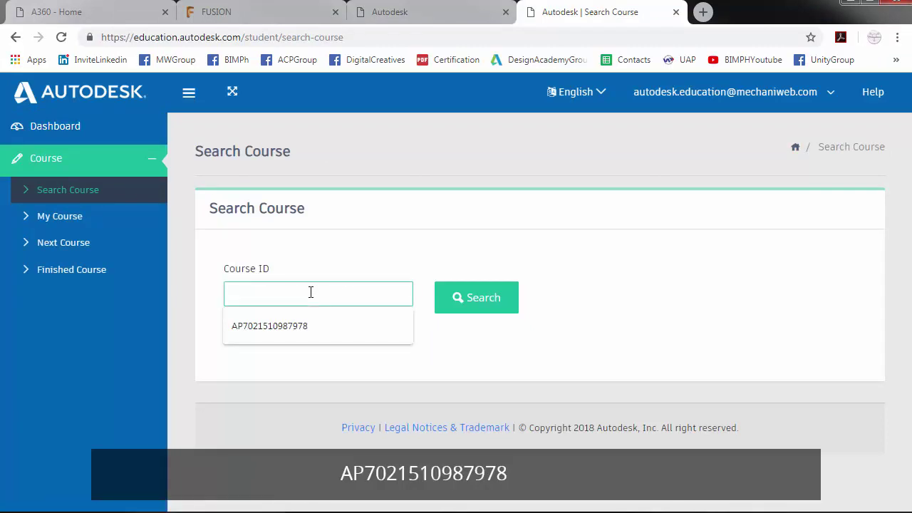
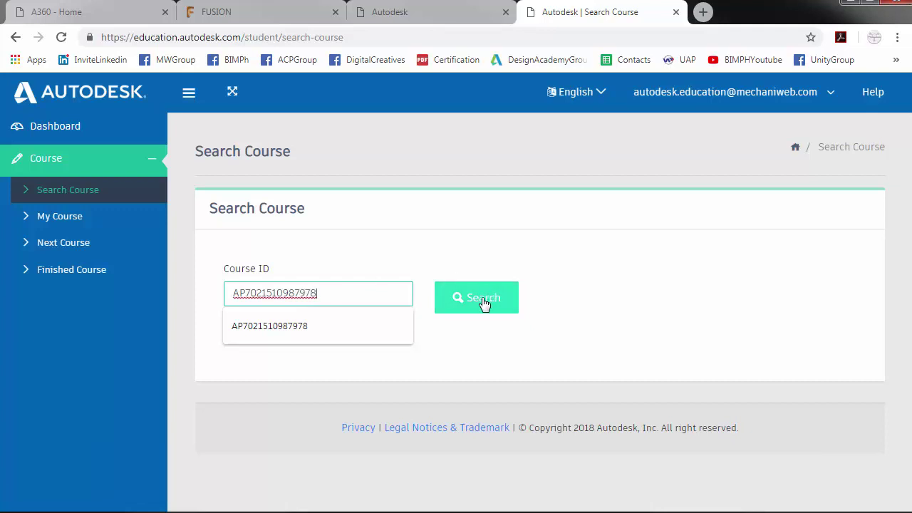
- Search the course ID, review the Fusion 360 Monthly Challenge 2018 details, and enroll
{"action": "left_click", "coordinate": [483, 303]}
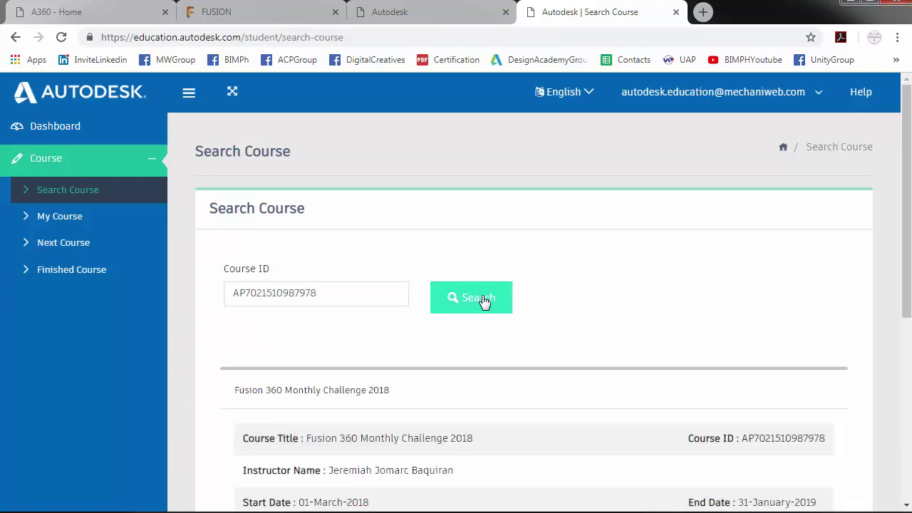
{"action": "scroll", "coordinate": [483, 301], "scroll_direction": "down", "scroll_amount": 3}
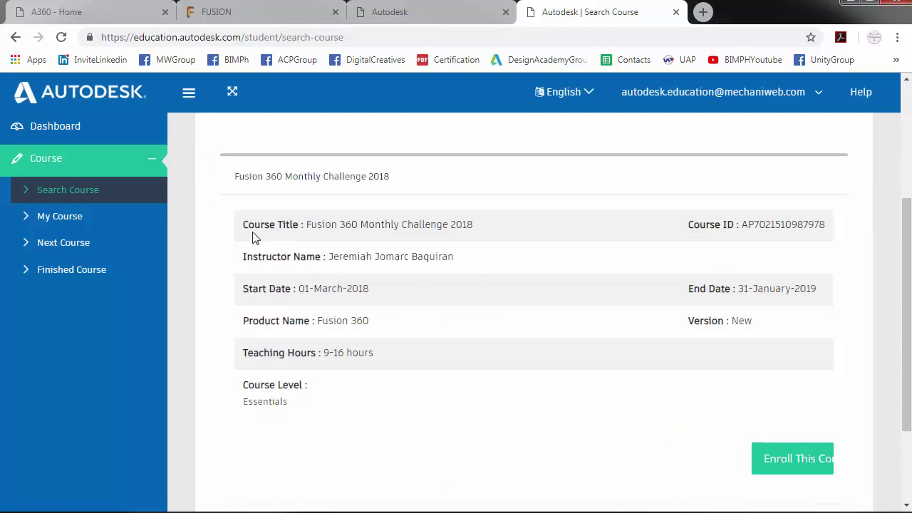
{"action": "left_click_drag", "start_coordinate": [243, 227], "coordinate": [262, 227]}
{"action": "left_click", "coordinate": [340, 245]}
{"action": "left_click", "coordinate": [784, 465]}
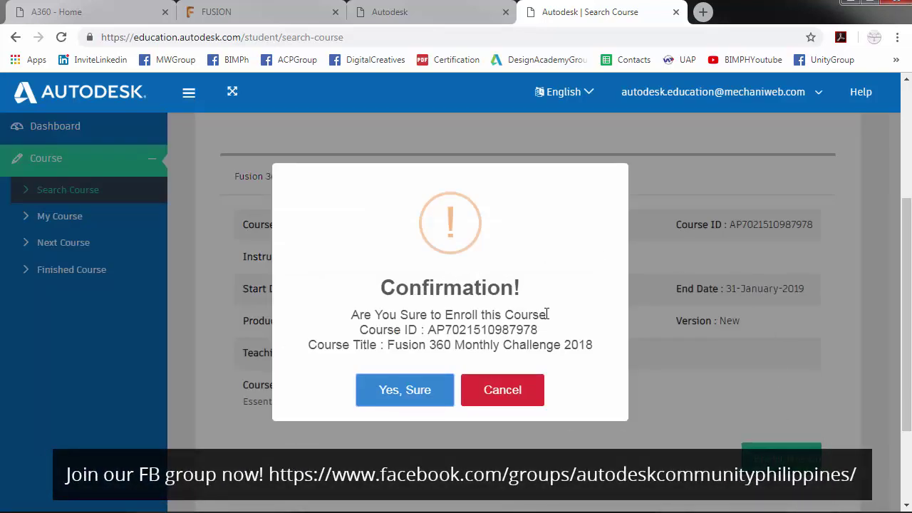
- Confirm enrollment, dismiss the success message, and scroll My Course to the Survey Status column
{"action": "left_click", "coordinate": [393, 397]}
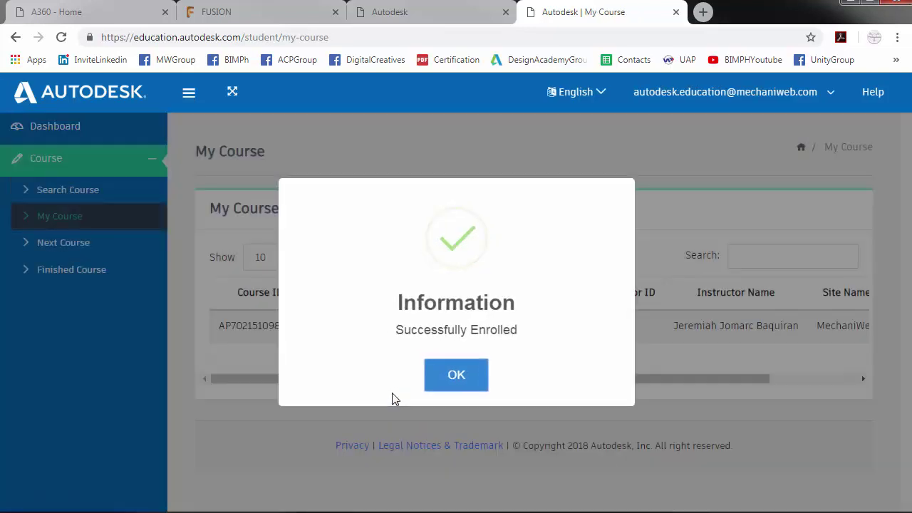
{"action": "left_click", "coordinate": [449, 381]}
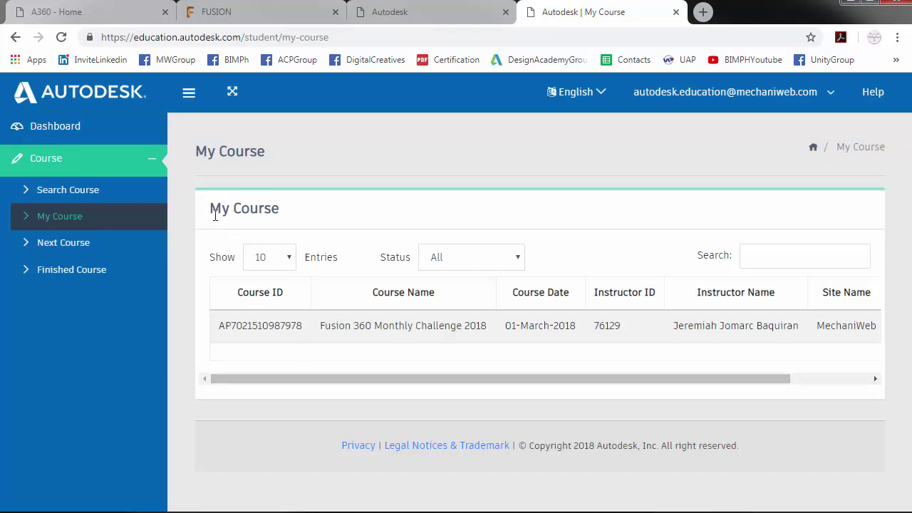
{"action": "left_click_drag", "start_coordinate": [377, 386], "coordinate": [541, 389]}
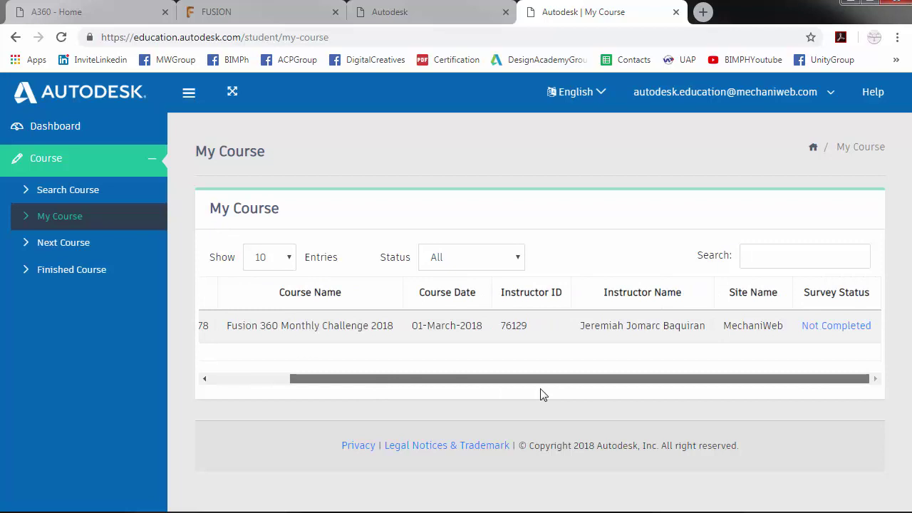
- Start the course survey and answer Yes to questions 1 and 2 on certificate and promotional e-mail
{"action": "left_click", "coordinate": [829, 327]}
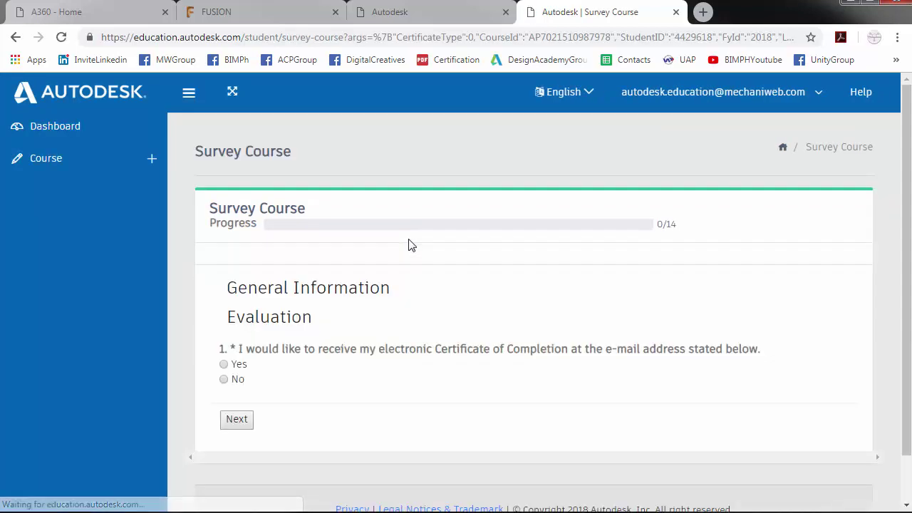
{"action": "scroll", "coordinate": [354, 299], "scroll_direction": "down", "scroll_amount": 1}
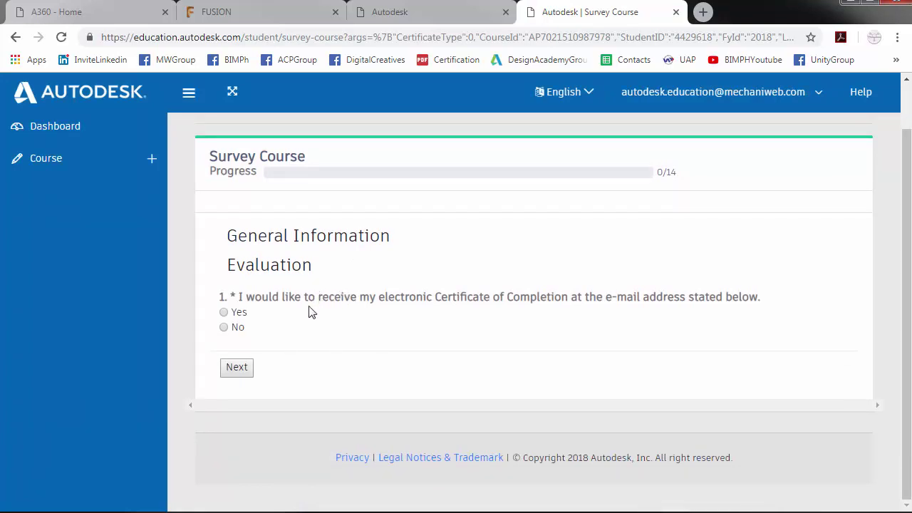
{"action": "left_click", "coordinate": [243, 315]}
{"action": "left_click", "coordinate": [246, 370]}
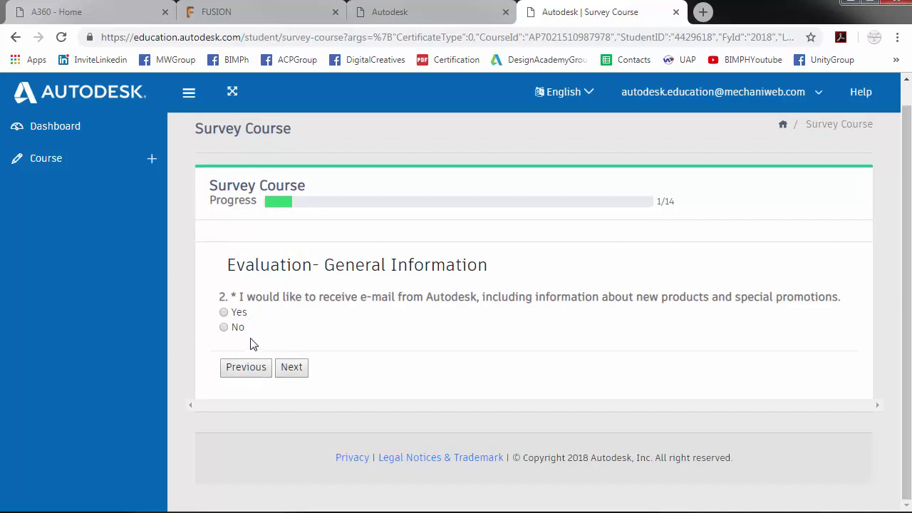
{"action": "left_click", "coordinate": [241, 318]}
{"action": "left_click", "coordinate": [292, 367]}
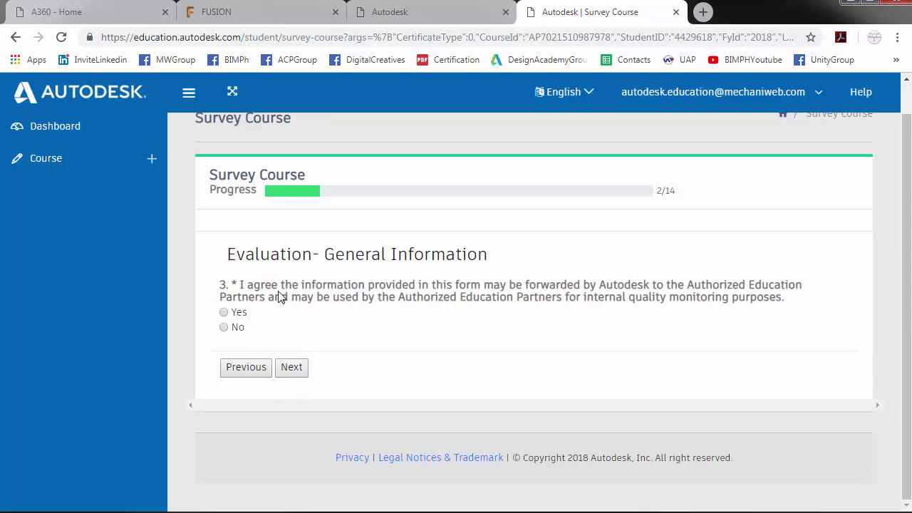
- Answer Yes to questions 3 and 4 on partner sharing and third-party e-mail
{"action": "left_click", "coordinate": [243, 312]}
{"action": "left_click", "coordinate": [291, 369]}
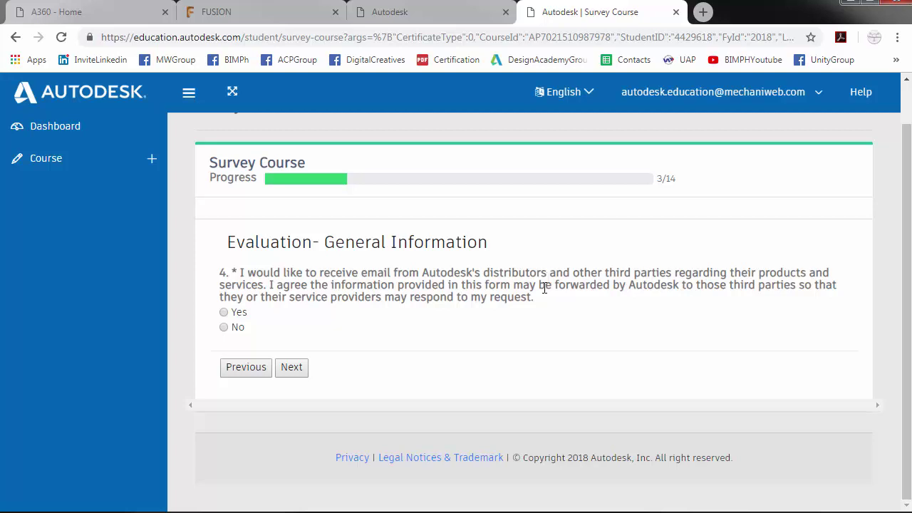
{"action": "left_click", "coordinate": [234, 313]}
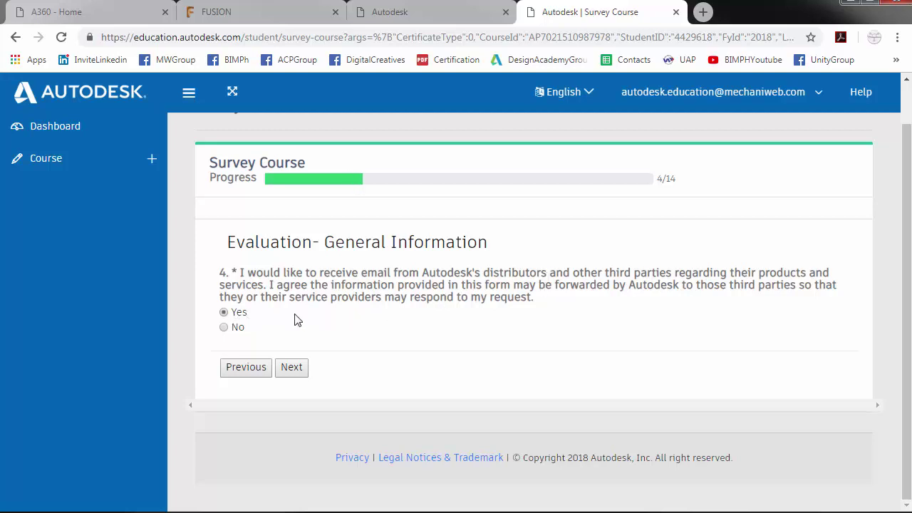
{"action": "left_click", "coordinate": [293, 367]}
{"action": "scroll", "coordinate": [304, 371], "scroll_direction": "down", "scroll_amount": 2}
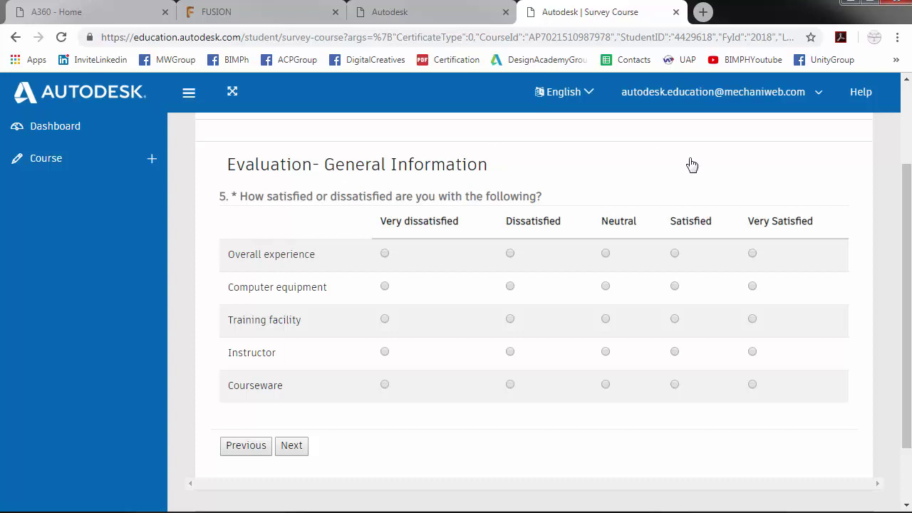
- Rate overall experience, computer equipment and training facility Very Satisfied for question 5
{"action": "left_click", "coordinate": [753, 255]}
{"action": "left_click", "coordinate": [753, 288]}
{"action": "left_click", "coordinate": [753, 320]}
{"action": "left_click", "coordinate": [294, 448]}
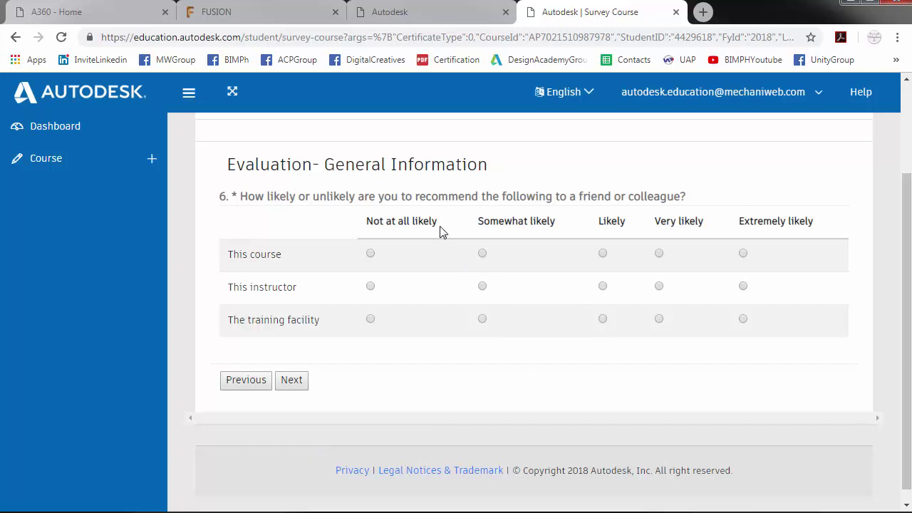
- Answer Extremely likely to questions 6 and 7 on recommending and continuing learning
{"action": "left_click", "coordinate": [745, 258]}
{"action": "left_click", "coordinate": [743, 320]}
{"action": "left_click", "coordinate": [297, 381]}
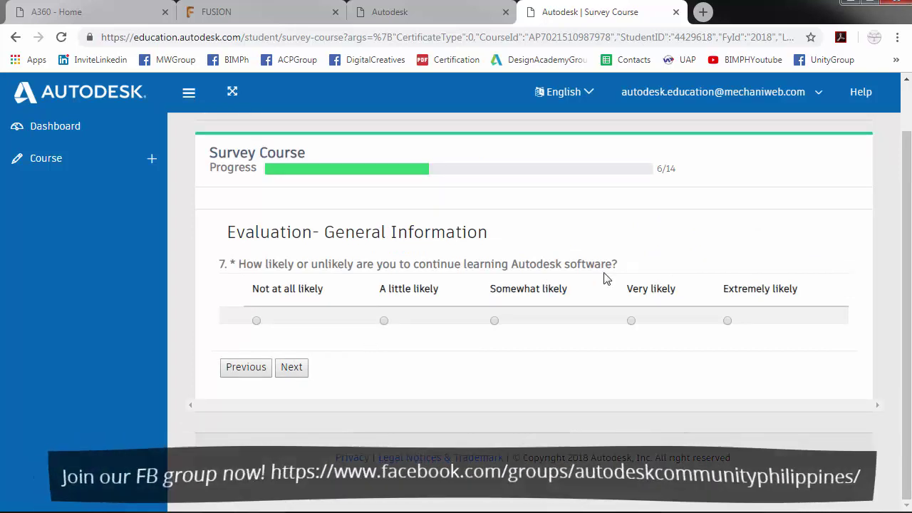
{"action": "left_click", "coordinate": [728, 321]}
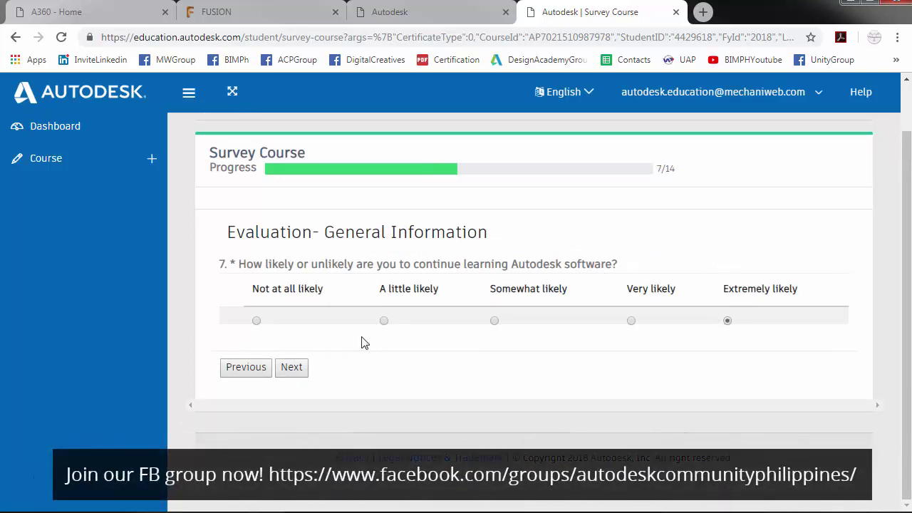
{"action": "left_click", "coordinate": [292, 367]}
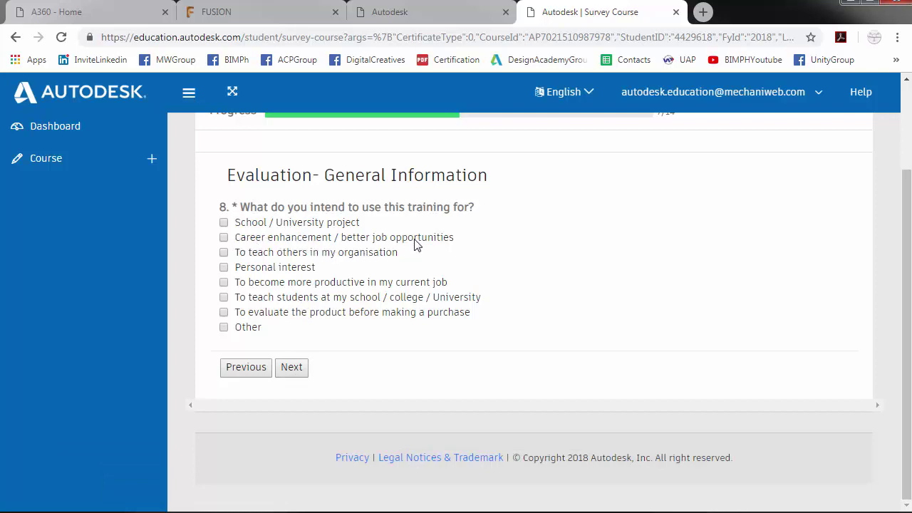
- Answer career enhancement as the purpose, Professional (Part-Time), and 2 years or more of experience
{"action": "left_click", "coordinate": [281, 240]}
{"action": "left_click", "coordinate": [292, 369]}
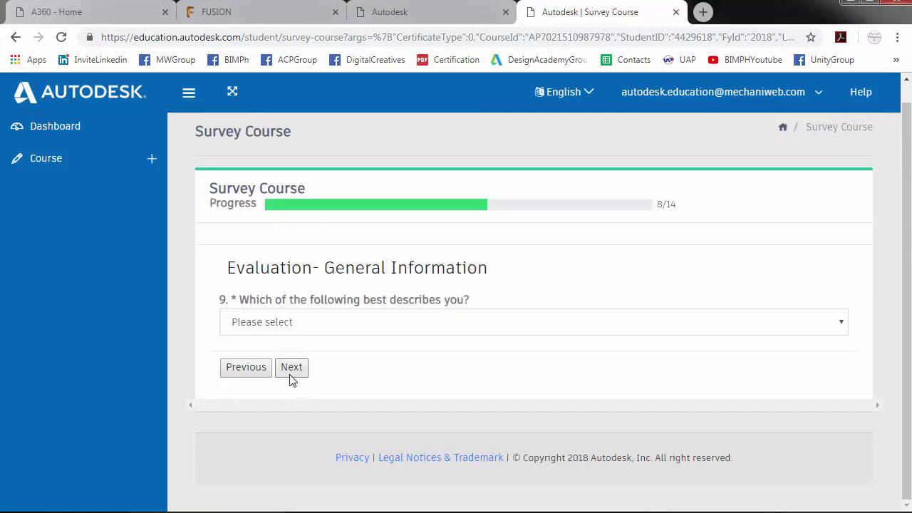
{"action": "left_click", "coordinate": [318, 325]}
{"action": "left_click", "coordinate": [337, 359]}
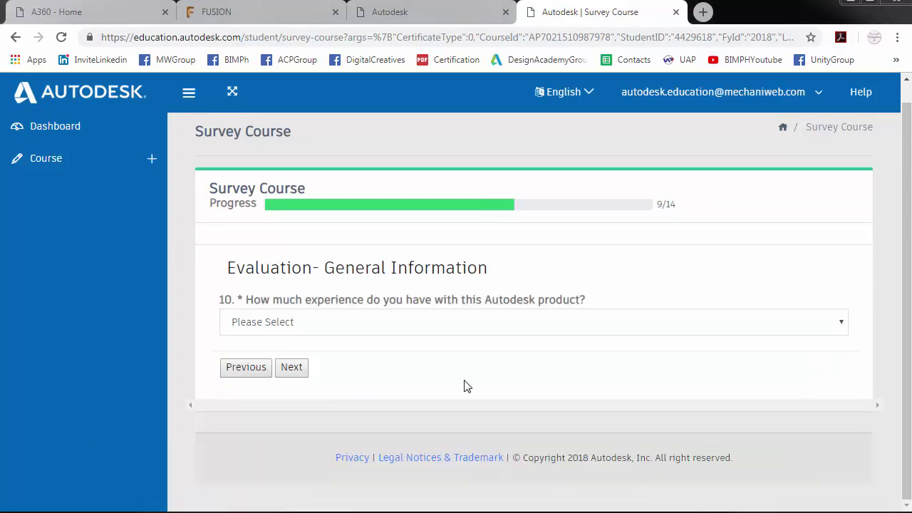
{"action": "left_click", "coordinate": [444, 334]}
{"action": "left_click", "coordinate": [269, 403]}
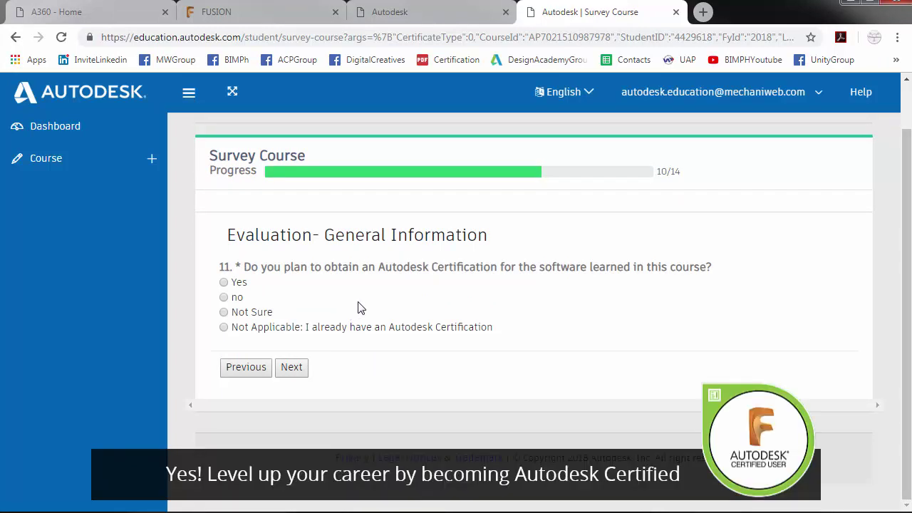
- Answer Yes to Autodesk Certification and Strongly agree on all four agreement statements
{"action": "left_click", "coordinate": [235, 283]}
{"action": "left_click", "coordinate": [298, 371]}
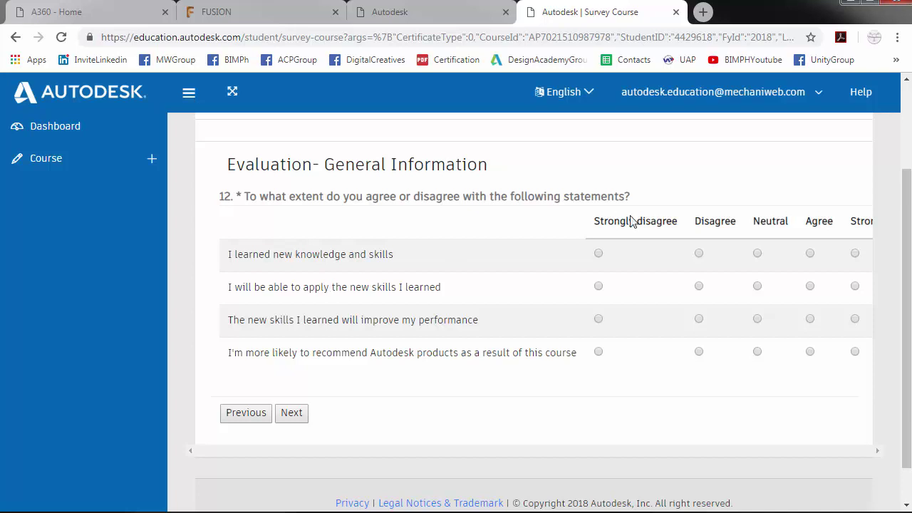
{"action": "left_click", "coordinate": [855, 254]}
{"action": "left_click", "coordinate": [856, 287]}
{"action": "left_click", "coordinate": [855, 319]}
{"action": "left_click", "coordinate": [854, 352]}
{"action": "left_click", "coordinate": [294, 413]}
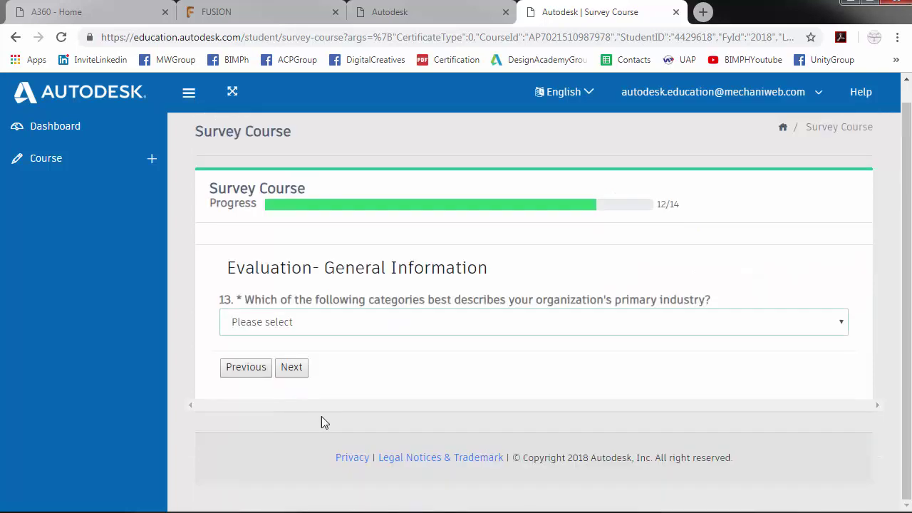
- Choose Architecture, Engineering & Construction as the industry and advance to the Comments question
{"action": "left_click", "coordinate": [478, 335]}
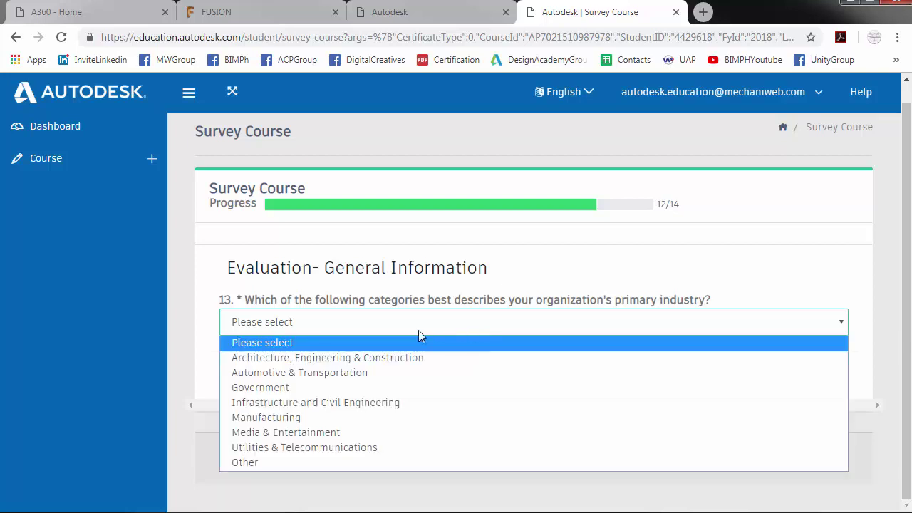
{"action": "left_click", "coordinate": [406, 356]}
{"action": "left_click", "coordinate": [298, 367]}
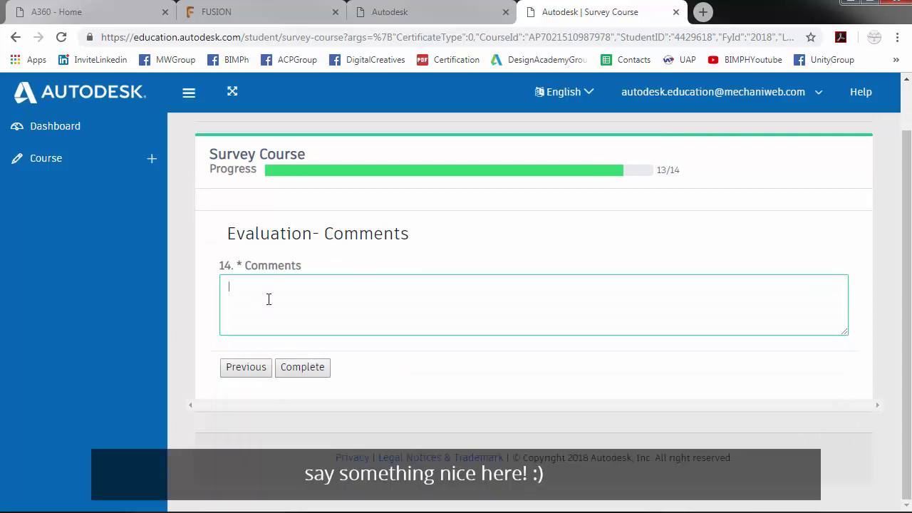
- Write the comment 'Thank you for the new knowledge.' and 'Looking forward for 2019 Monthly Challenge!'
{"action": "type", "text": "Thank you for the new knowledge and"}
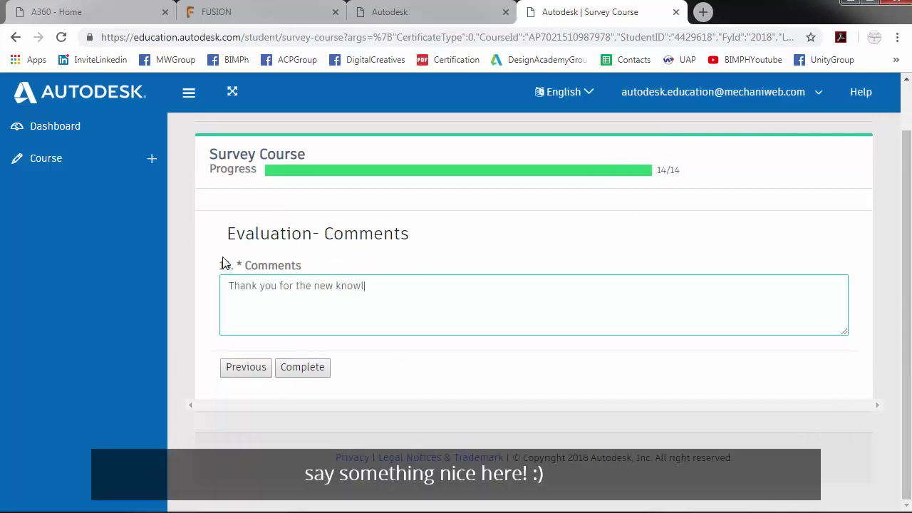
{"action": "key", "text": "BackSpace"}
{"action": "key", "text": "BackSpace"}
{"action": "key", "text": "BackSpace"}
{"action": "key", "text": "BackSpace"}
{"action": "type", "text": "."}
{"action": "key", "text": "Return"}
{"action": "type", "text": "Looking forward for 2019 Monthly Challenge!"}
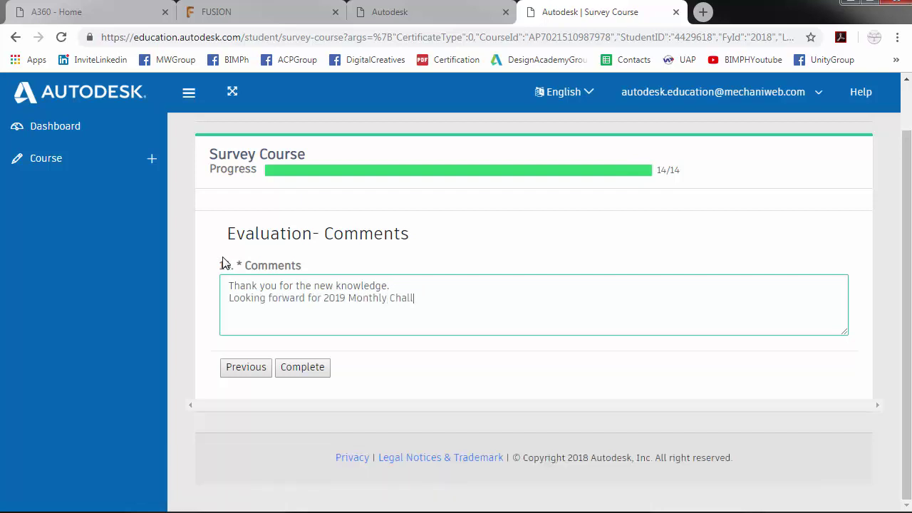
- Submit the survey, acknowledge the Good job! message, and scroll the course table to Survey Status
{"action": "left_click", "coordinate": [305, 368]}
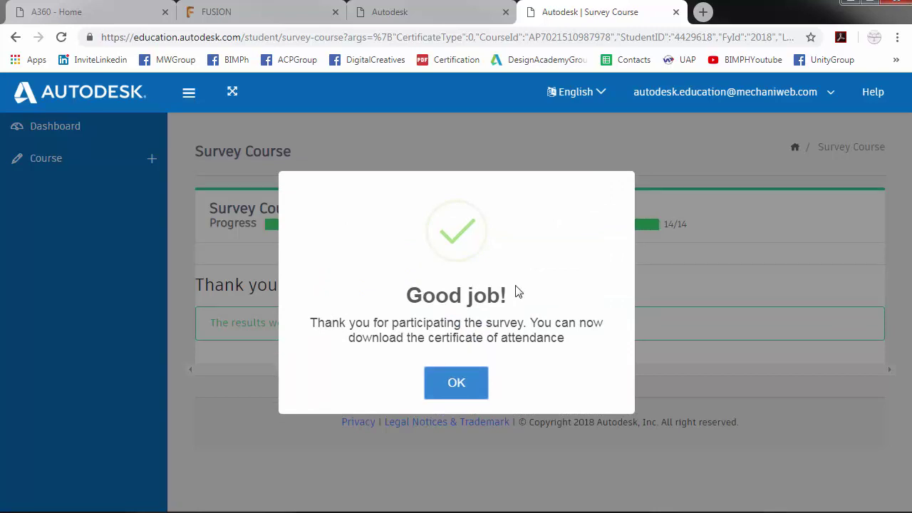
{"action": "left_click", "coordinate": [460, 384]}
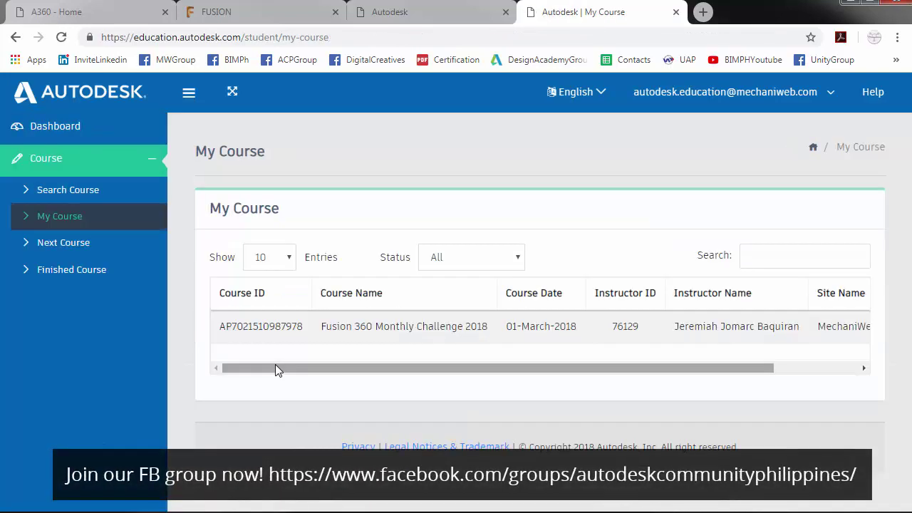
{"action": "left_click_drag", "start_coordinate": [278, 370], "coordinate": [448, 370]}
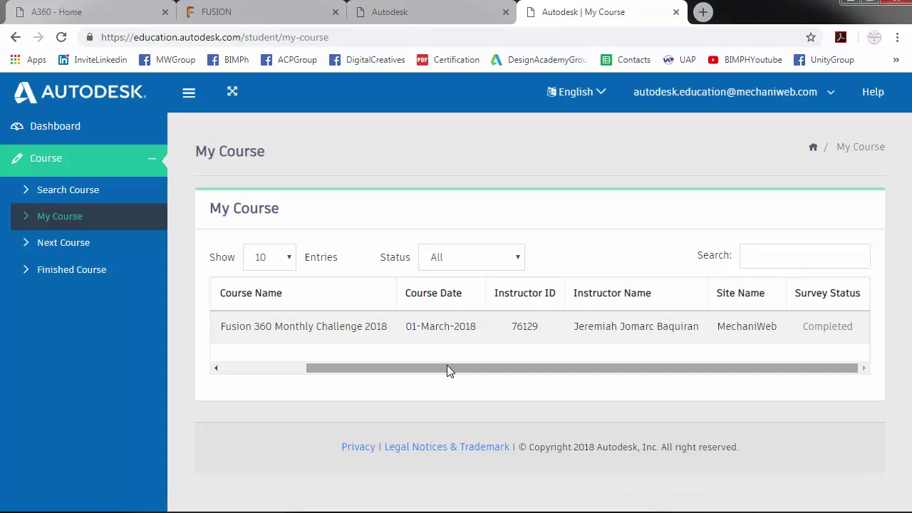
- In Thunderbird, select the login-student link in the certificate-ready email
{"action": "key", "text": "alt+Tab"}
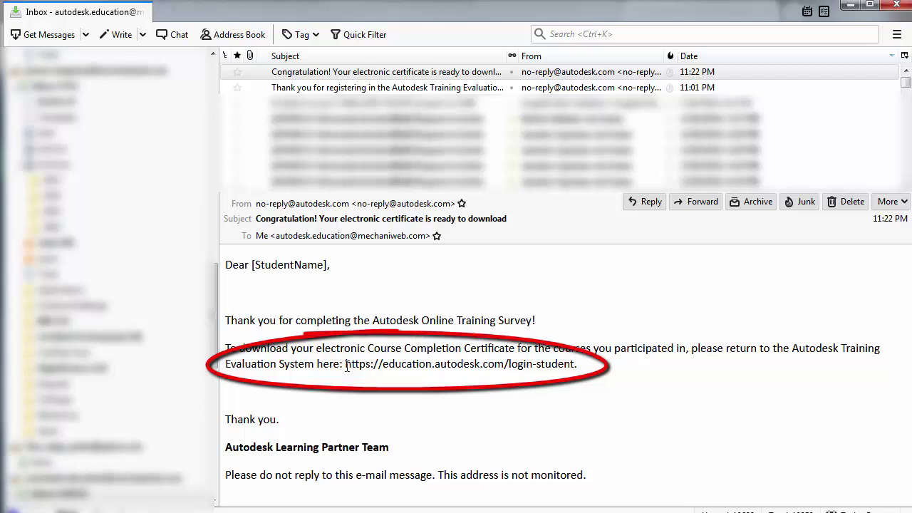
{"action": "left_click_drag", "start_coordinate": [347, 367], "coordinate": [575, 370]}
{"action": "key", "text": "ctrl+c"}
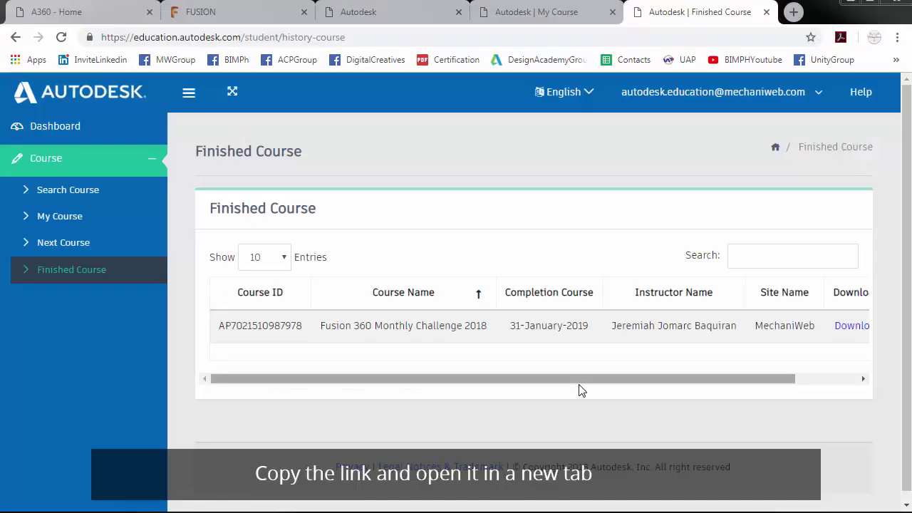
- Load the copied login link in a new tab and sign in with the saved account e-mail
{"action": "left_click", "coordinate": [791, 13]}
{"action": "key", "text": "ctrl+v"}
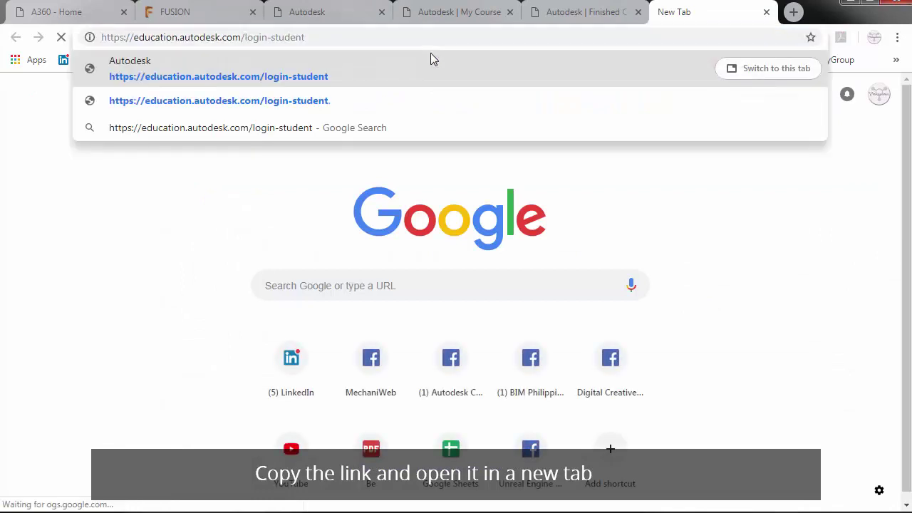
{"action": "key", "text": "Return"}
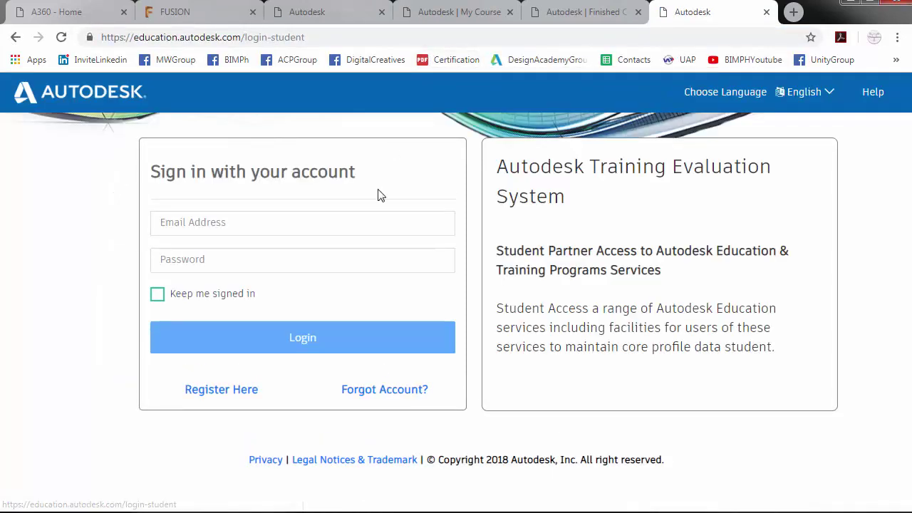
{"action": "left_click", "coordinate": [303, 223]}
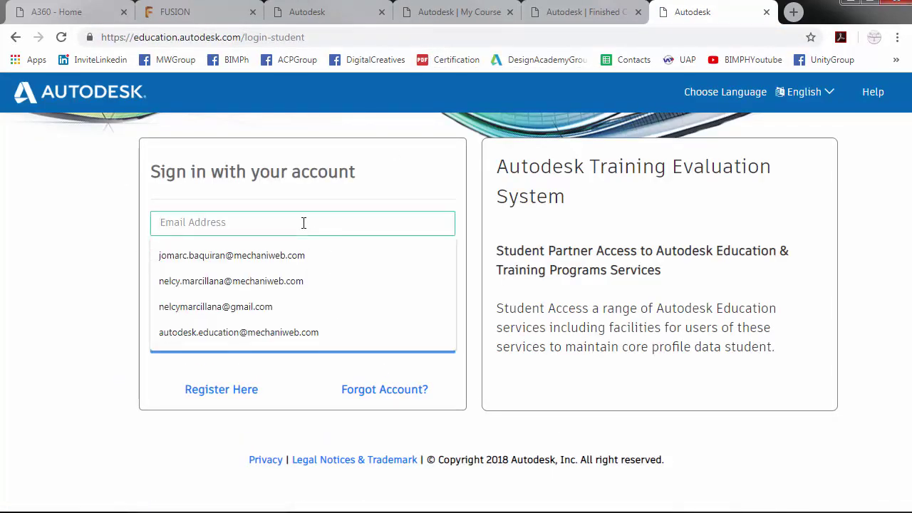
{"action": "key", "text": "Down"}
{"action": "key", "text": "Down"}
{"action": "key", "text": "Down"}
{"action": "key", "text": "Down"}
{"action": "key", "text": "Return"}
{"action": "key", "text": "Return"}
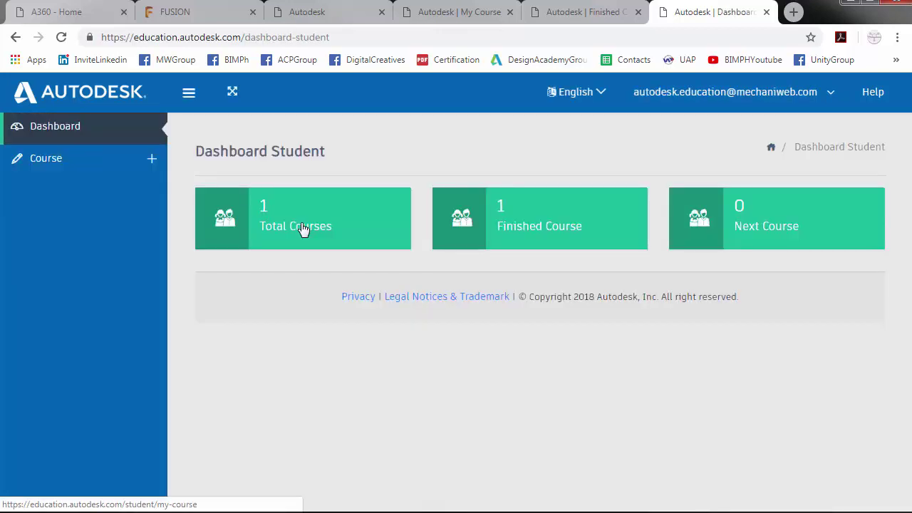
- Request the certificate download for Fusion 360 Monthly Challenge 2018 from Finished Course
{"action": "left_click", "coordinate": [546, 237]}
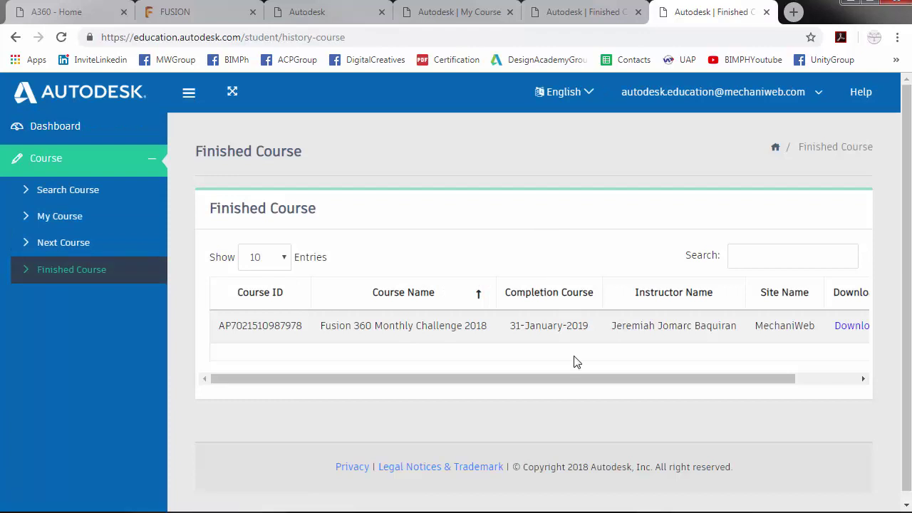
{"action": "left_click_drag", "start_coordinate": [579, 385], "coordinate": [706, 370]}
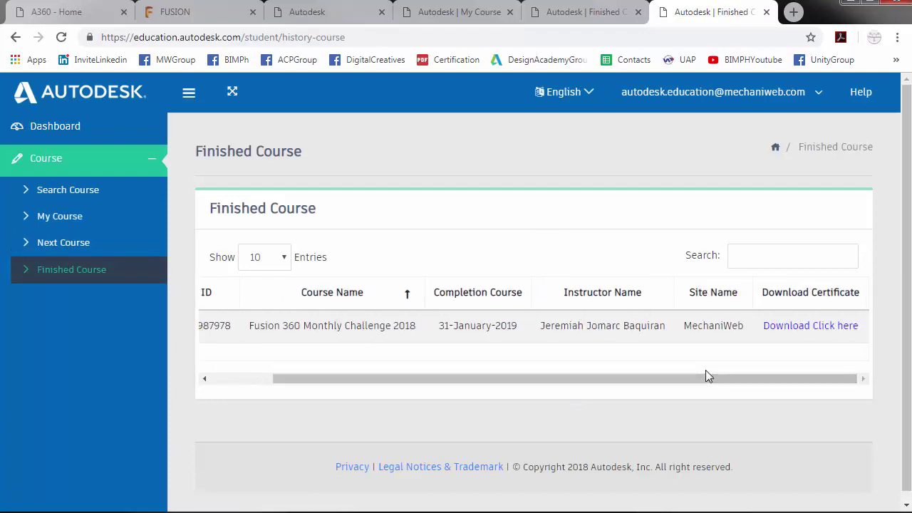
{"action": "left_click", "coordinate": [803, 333]}
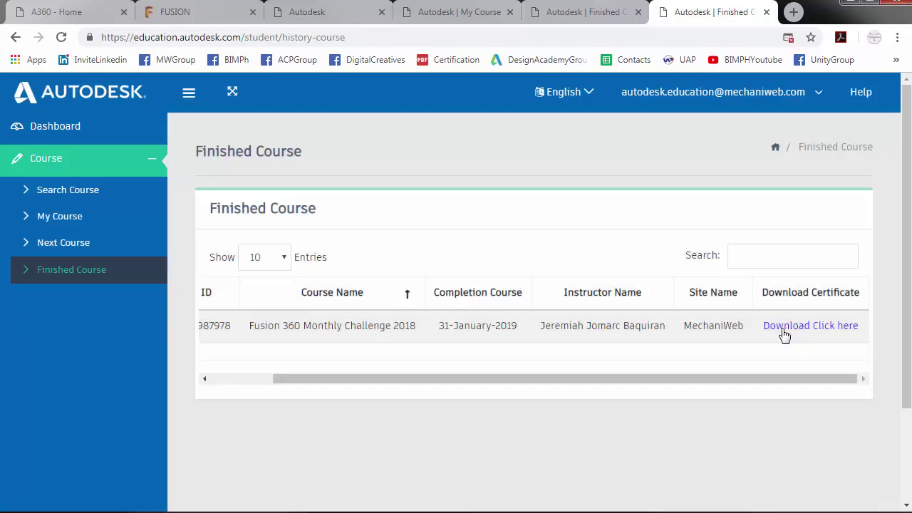
- Always allow pop-ups from education.autodesk.com and open the Certificate of Completion
{"action": "left_click", "coordinate": [789, 37]}
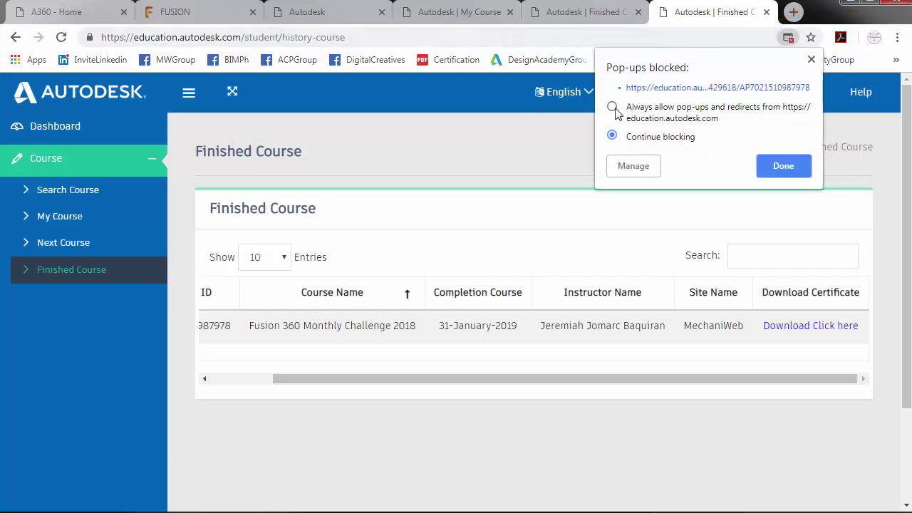
{"action": "left_click", "coordinate": [612, 108]}
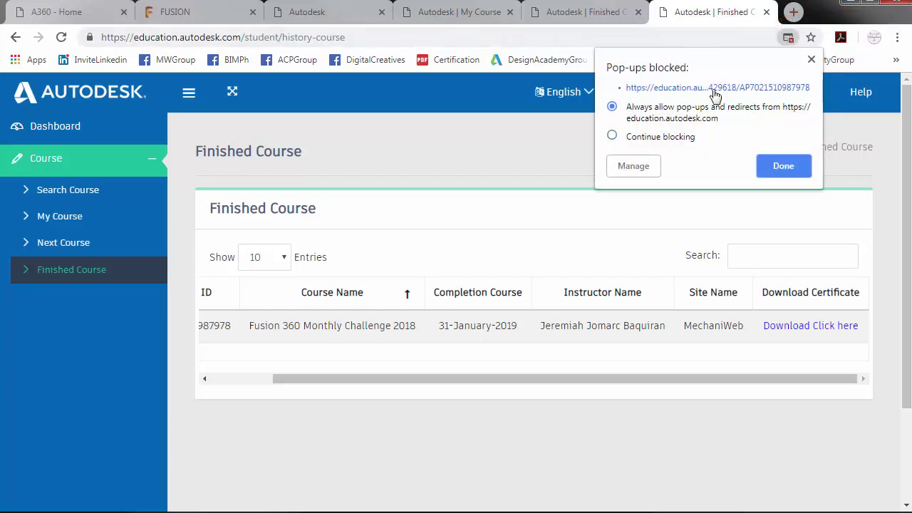
{"action": "left_click", "coordinate": [789, 171]}
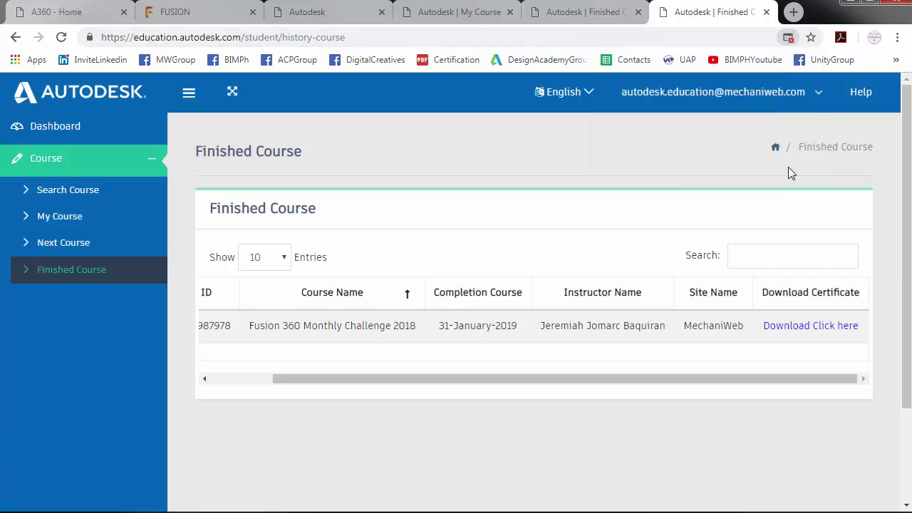
{"action": "left_click", "coordinate": [824, 328]}
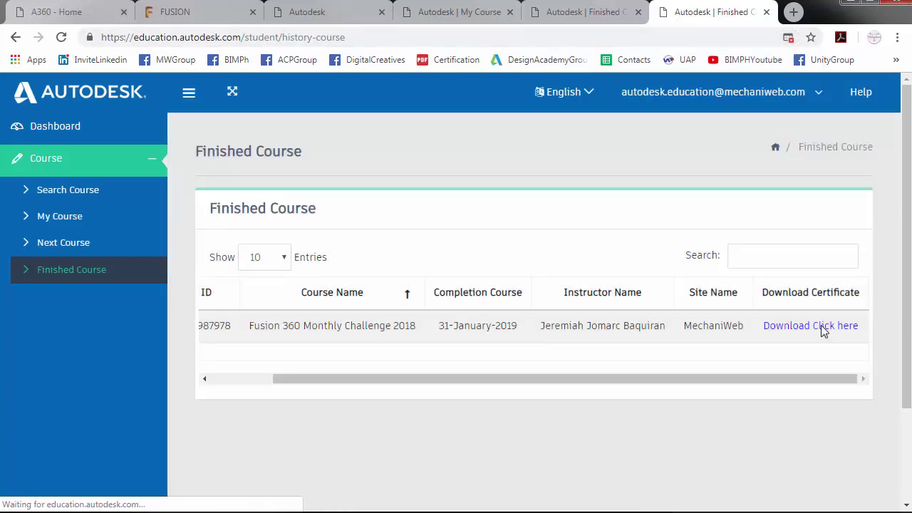
{"action": "scroll", "coordinate": [481, 303], "scroll_direction": "down", "scroll_amount": 3}
{"action": "scroll", "coordinate": [524, 390], "scroll_direction": "up", "scroll_amount": 3}
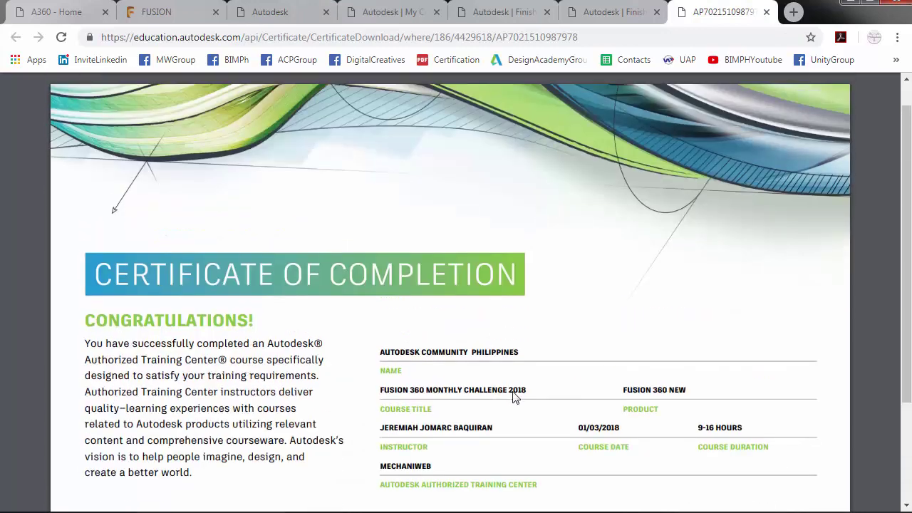
{"action": "scroll", "coordinate": [570, 385], "scroll_direction": "down", "scroll_amount": 2}
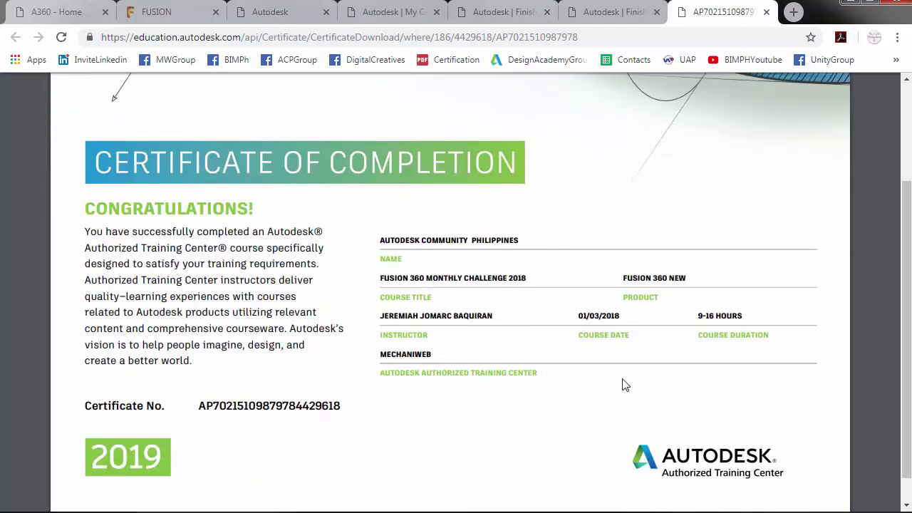